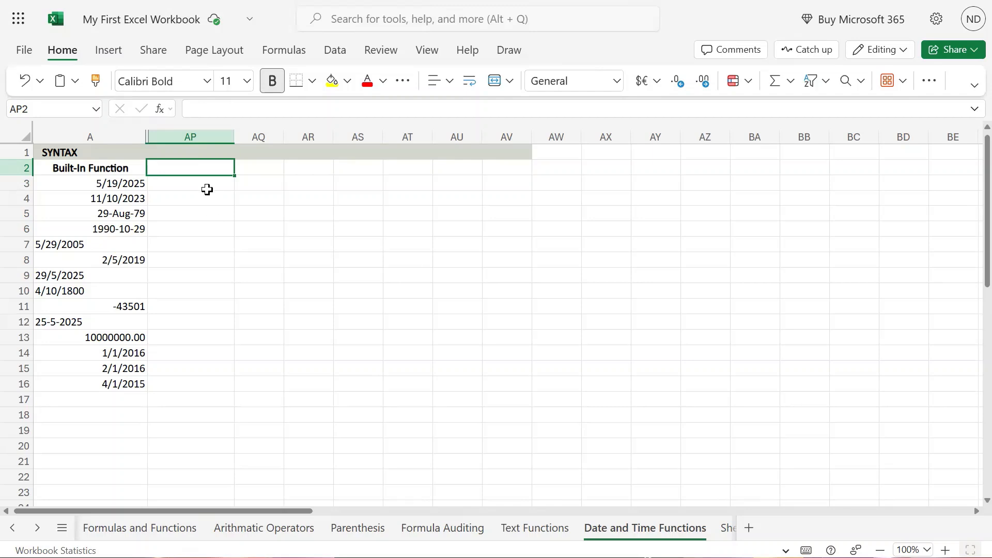
Enter the column header WORKDAY in cell AP2.
{"action": "type", "text": "WORKDAY"}
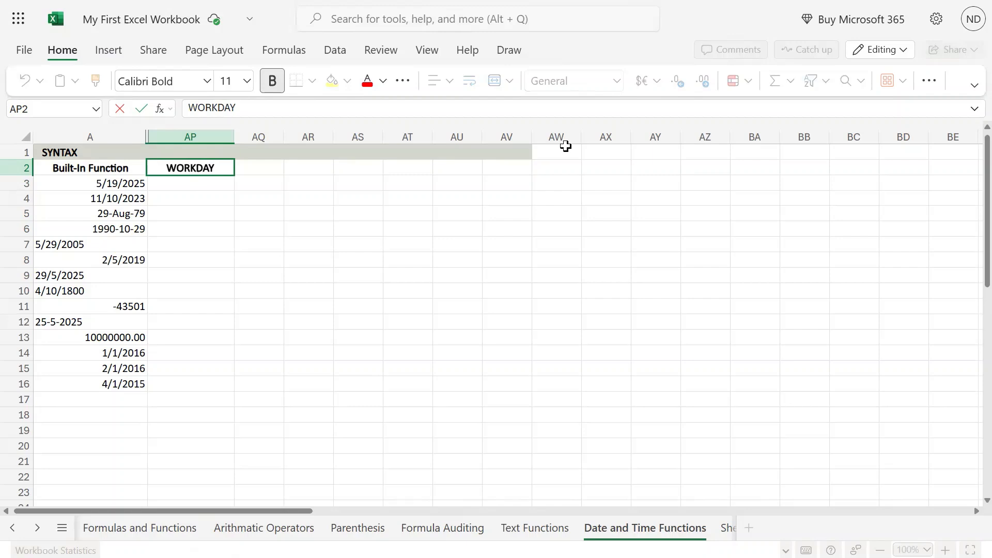
{"action": "key", "text": "Return"}
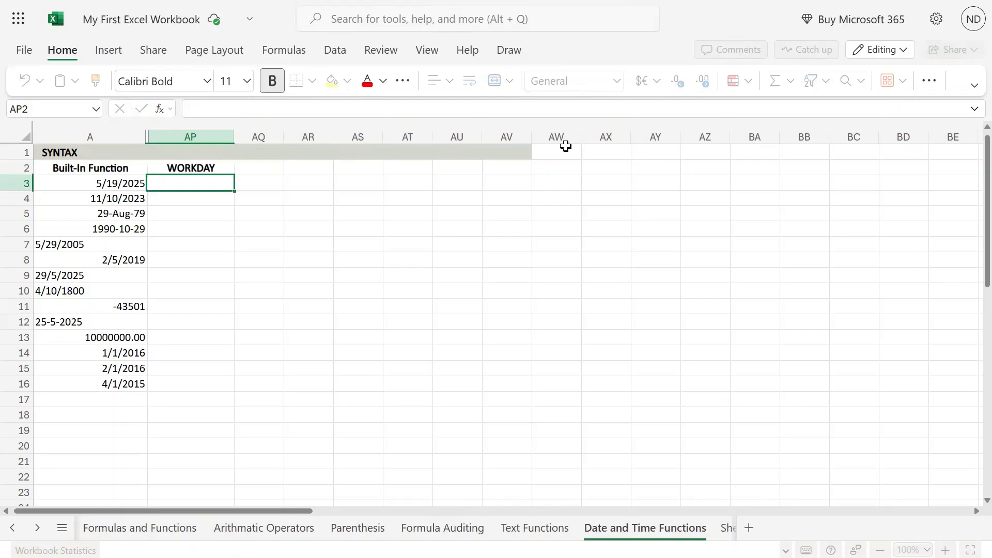
{"action": "key", "text": "Up"}
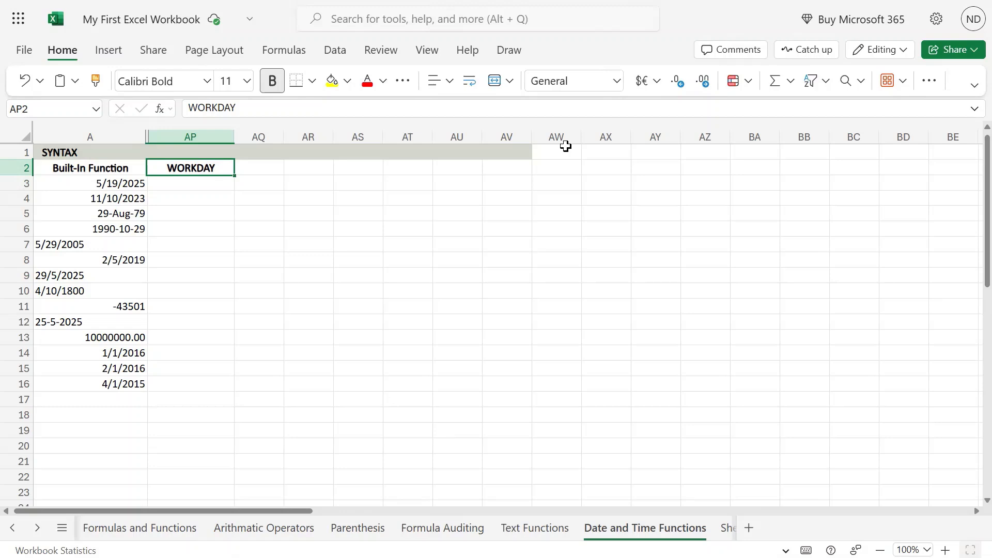
Write the syntax text WORKDAY(start_date, days, [holidays]) in the syntax row cell AP1.
{"action": "mouse_move", "coordinate": [495, 1]}
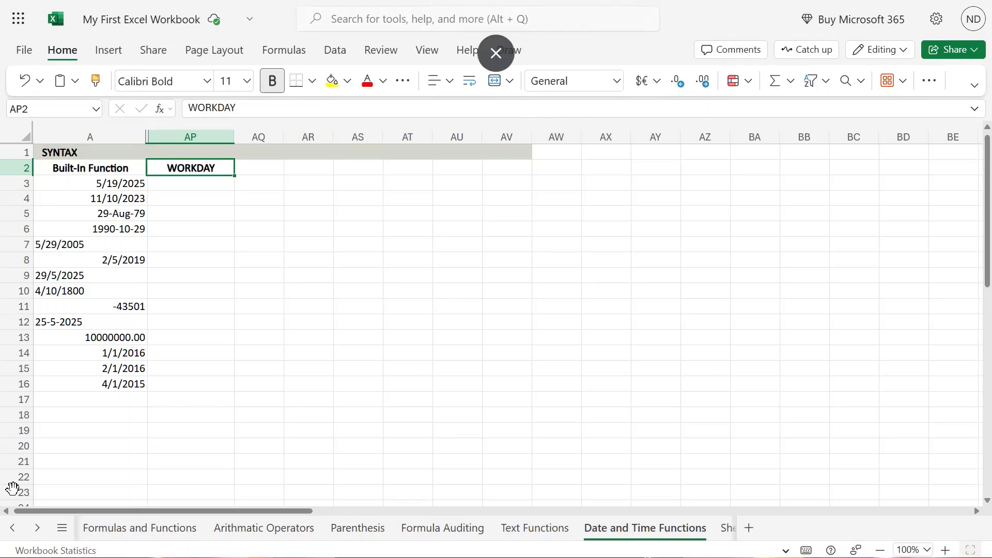
{"action": "left_click", "coordinate": [200, 149]}
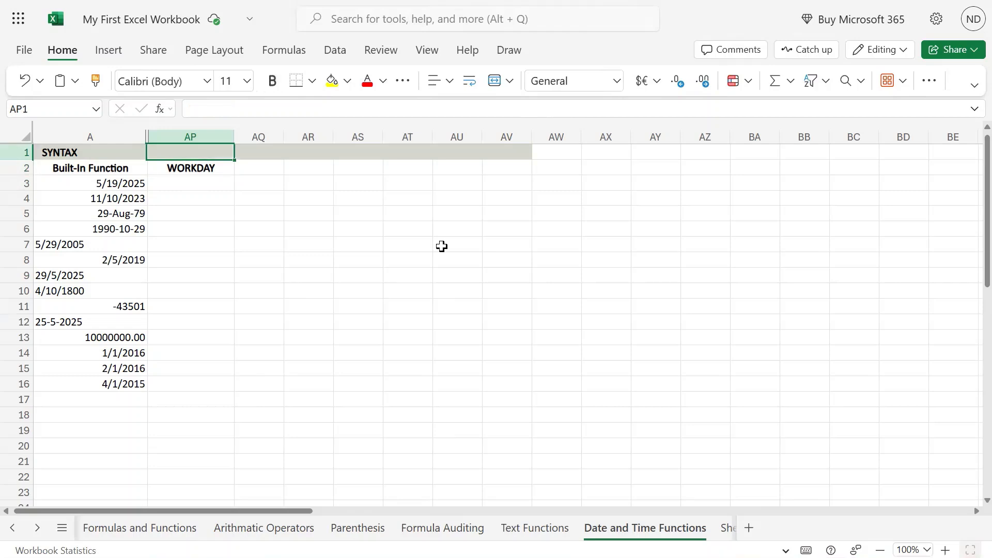
{"action": "type", "text": "WORKDAY"}
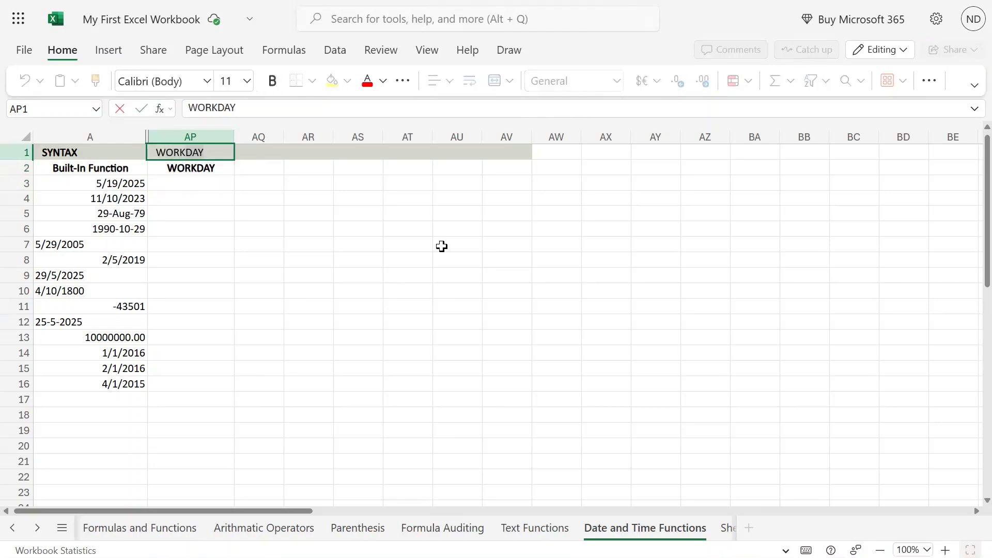
{"action": "type", "text": "("}
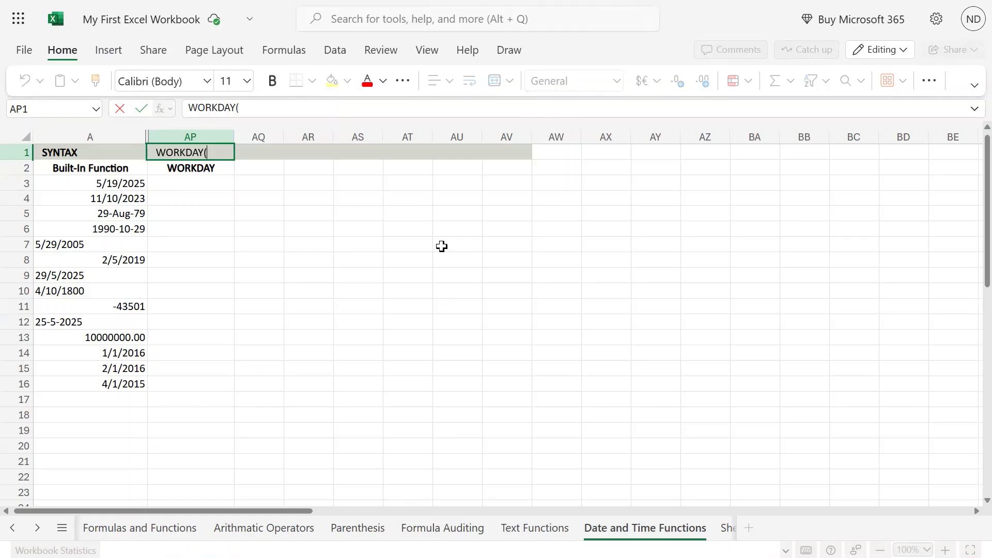
{"action": "type", "text": "start_date,"}
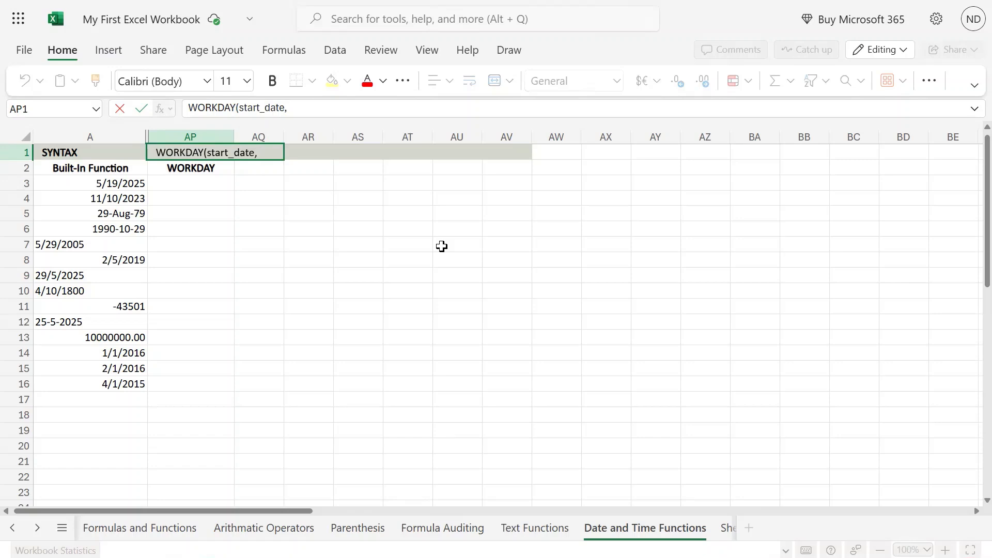
{"action": "type", "text": " days"}
{"action": "left_click", "coordinate": [495, 1]}
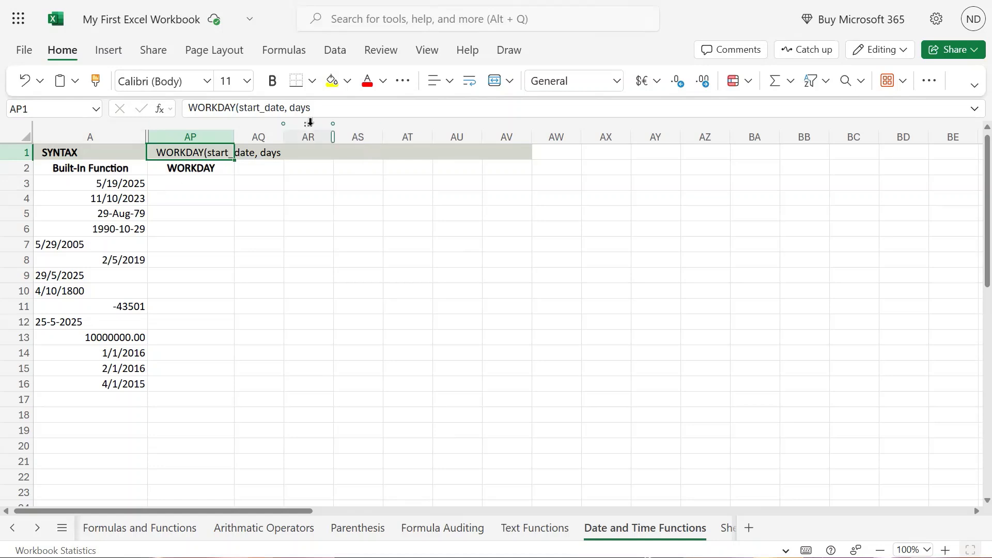
{"action": "left_click", "coordinate": [318, 107]}
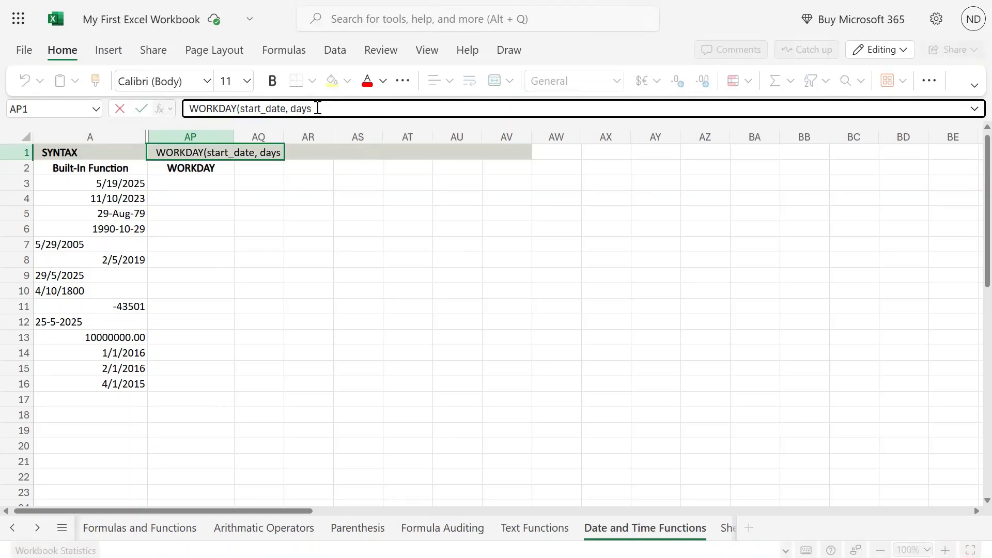
{"action": "type", "text": ", [holi"}
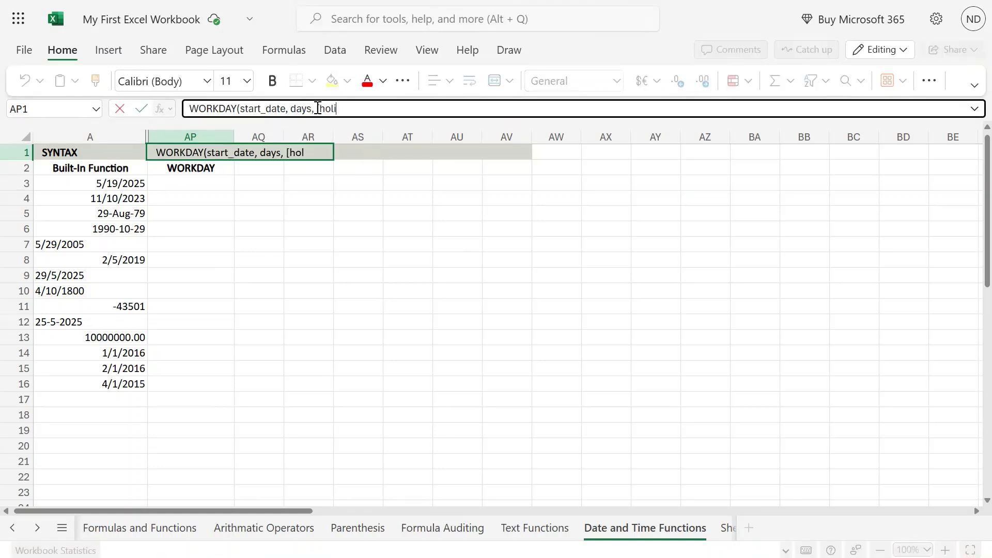
{"action": "type", "text": "days])"}
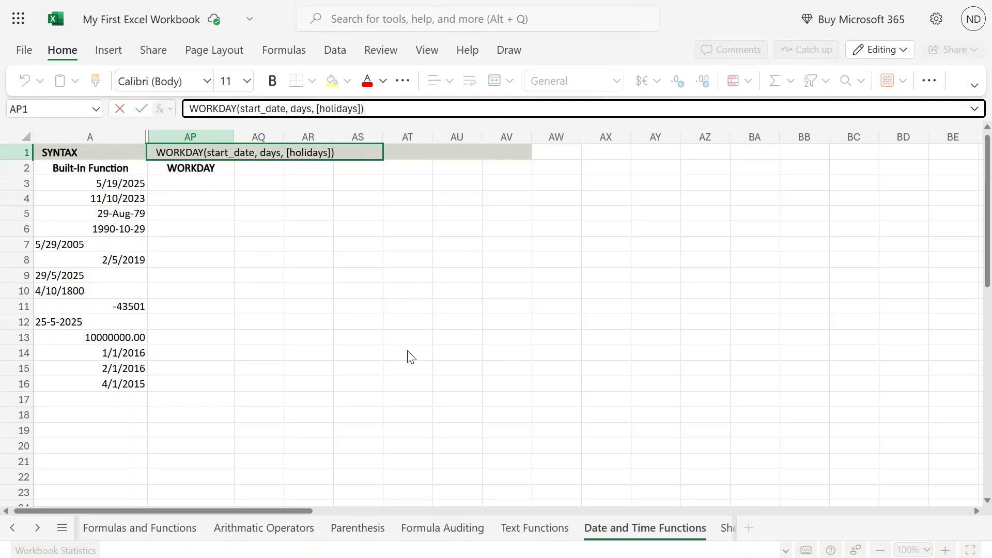
{"action": "key", "text": "Return"}
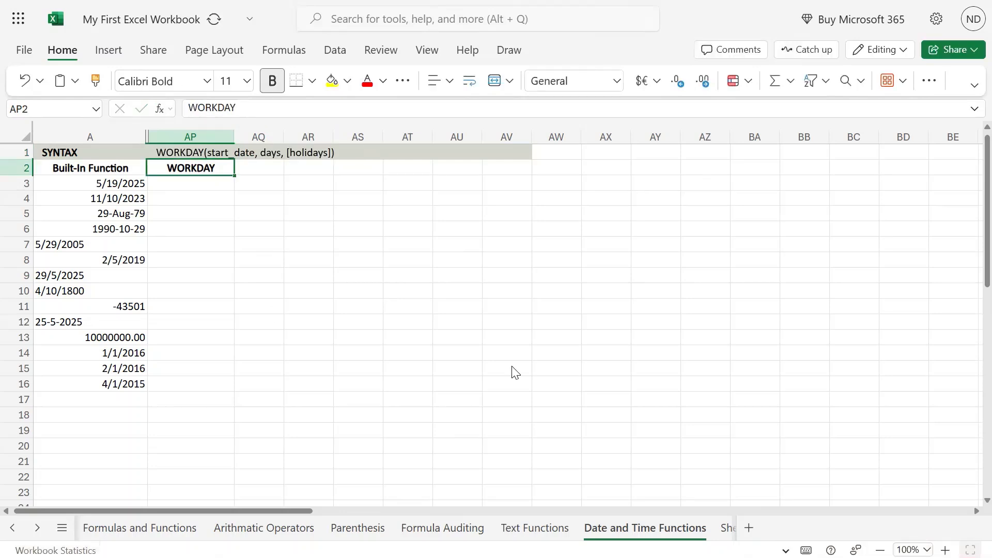
{"action": "key", "text": "Down"}
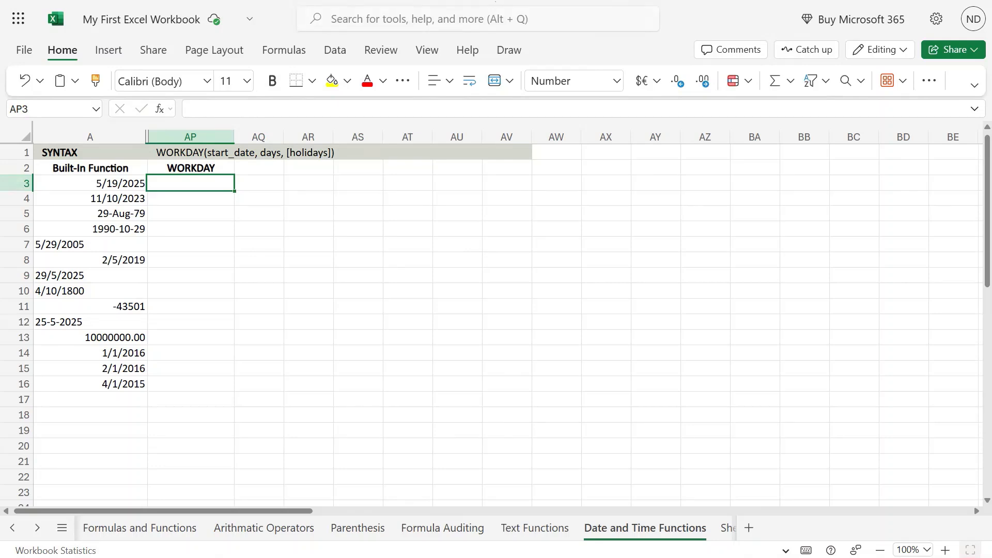
Enter the formula =WORKDAY(A3,10) in cell AP3 to add 10 workdays to the date in A3.
{"action": "mouse_move", "coordinate": [495, 1]}
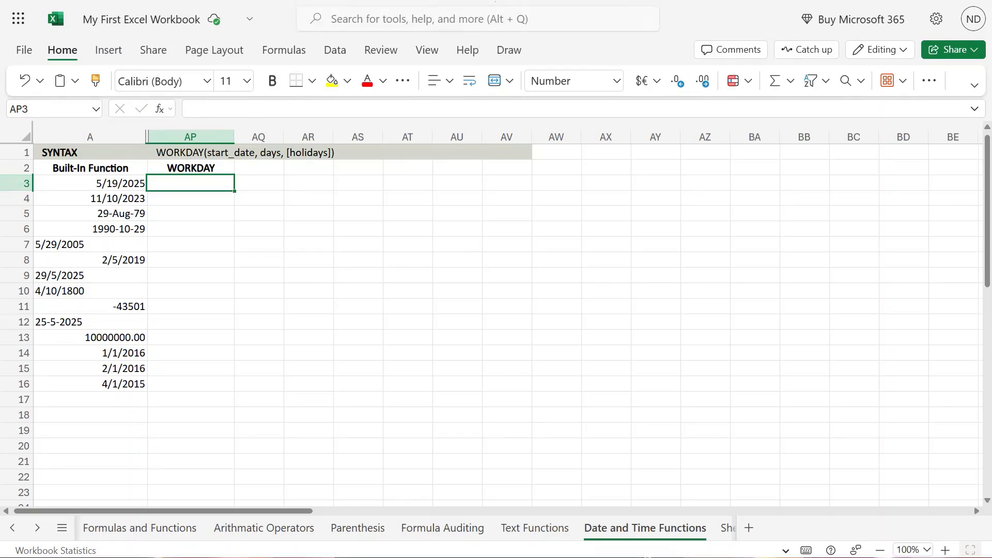
{"action": "left_click", "coordinate": [138, 183]}
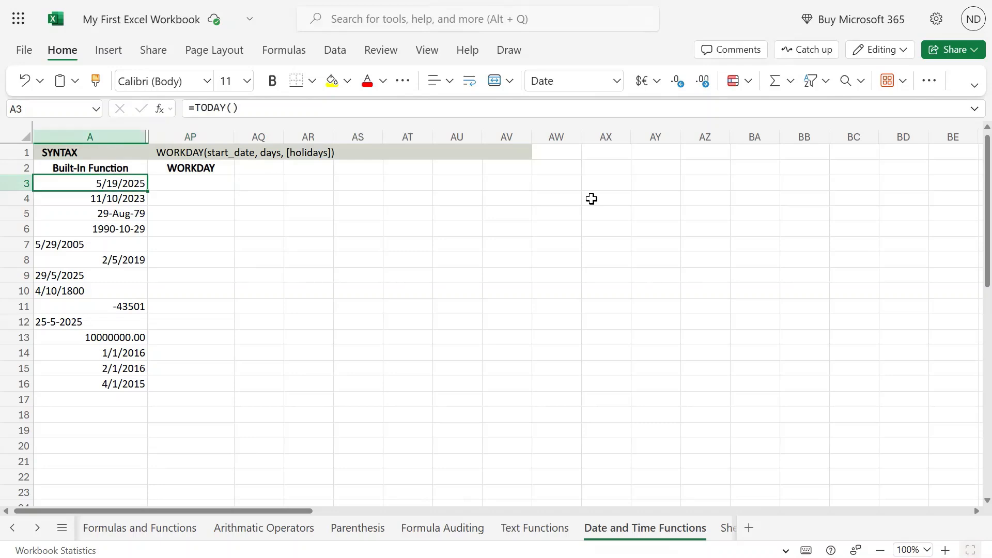
{"action": "key", "text": "Right"}
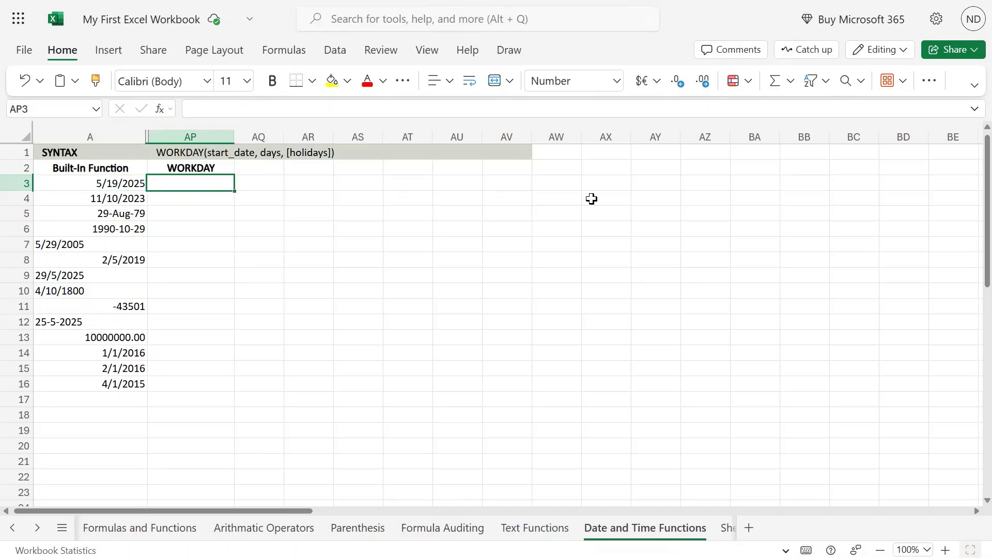
{"action": "type", "text": "=weor"}
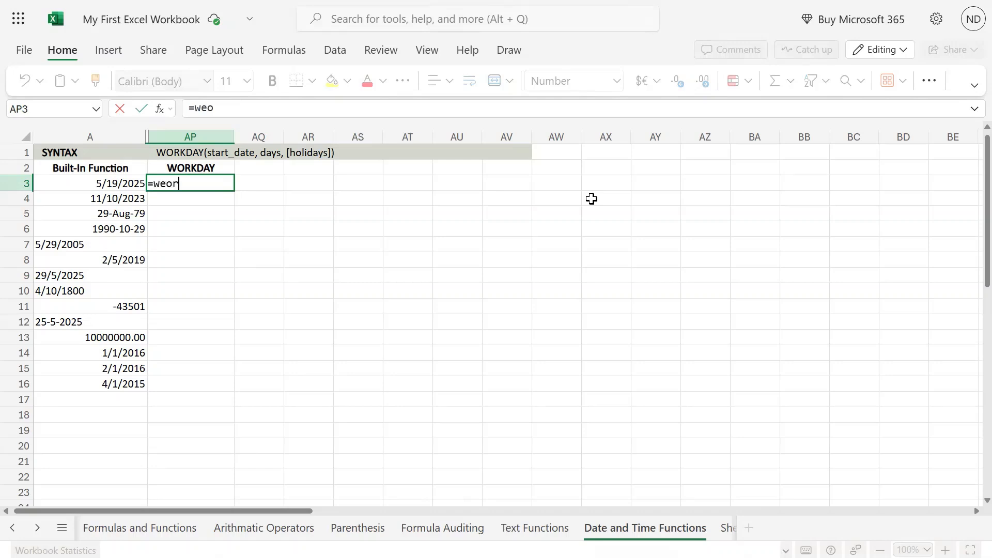
{"action": "type", "text": "k"}
{"action": "key", "text": "BackSpace"}
{"action": "key", "text": "BackSpace"}
{"action": "key", "text": "BackSpace"}
{"action": "type", "text": "rk"}
{"action": "key", "text": "BackSpace"}
{"action": "key", "text": "BackSpace"}
{"action": "key", "text": "BackSpace"}
{"action": "type", "text": "orkday"}
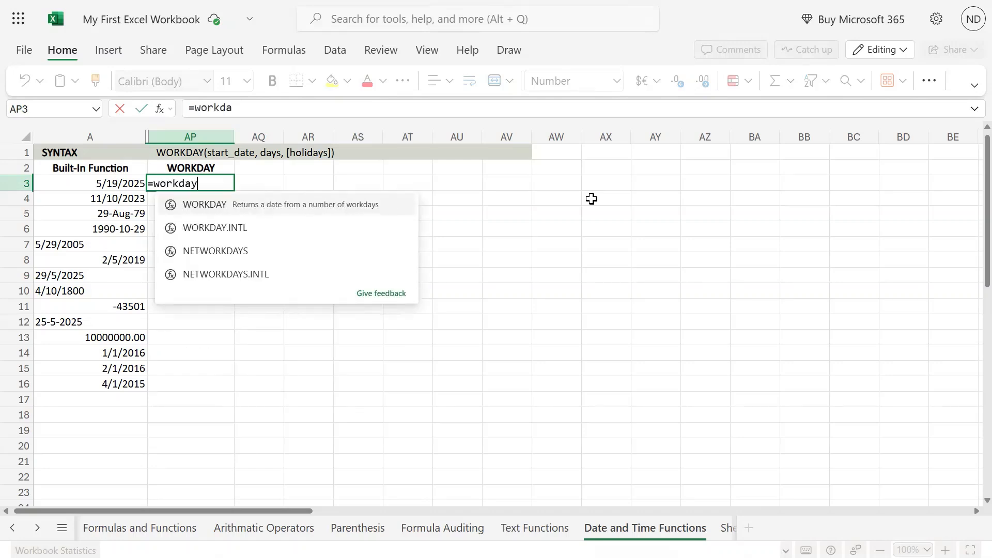
{"action": "type", "text": "("}
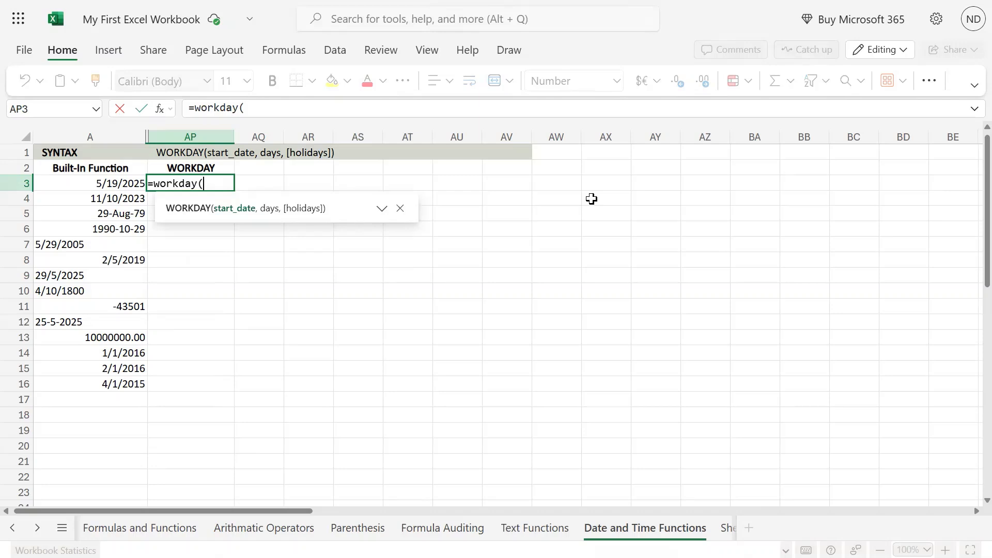
{"action": "type", "text": "A3,"}
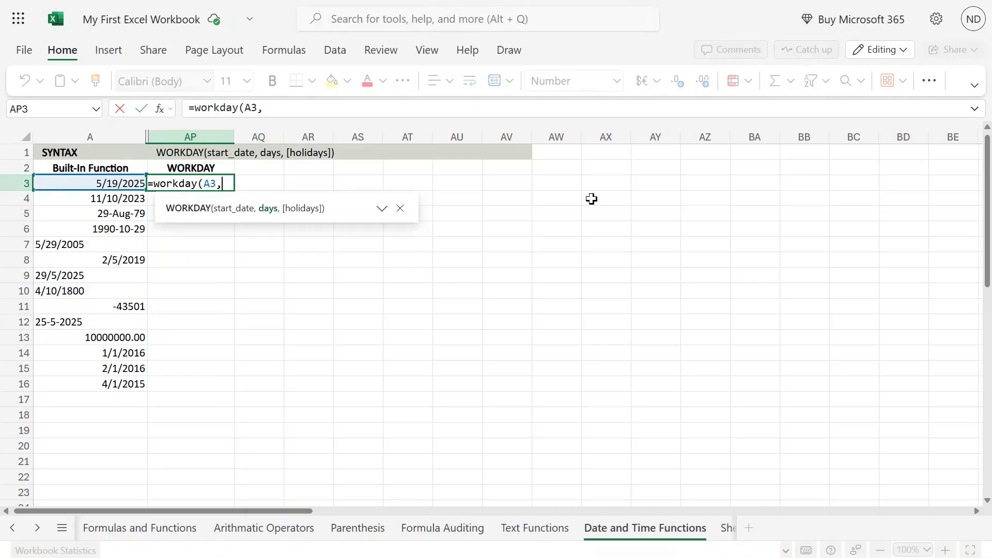
{"action": "type", "text": "10,"}
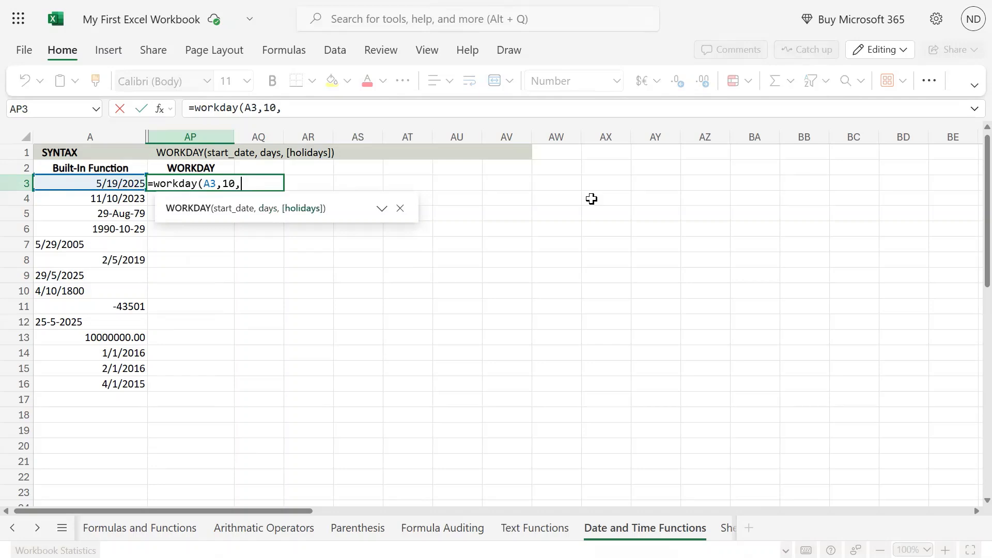
{"action": "key", "text": "BackSpace"}
{"action": "type", "text": ")"}
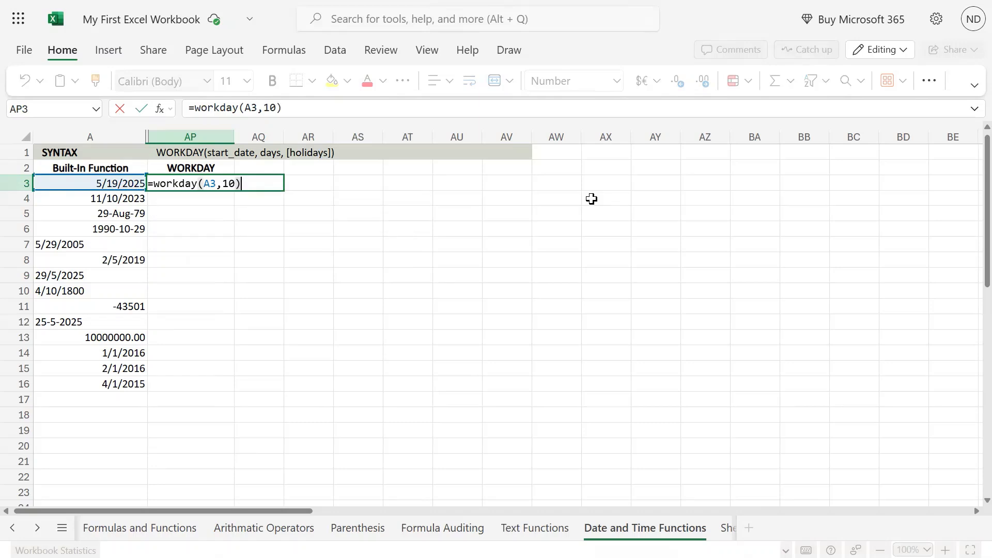
{"action": "key", "text": "Return"}
{"action": "key", "text": "Up"}
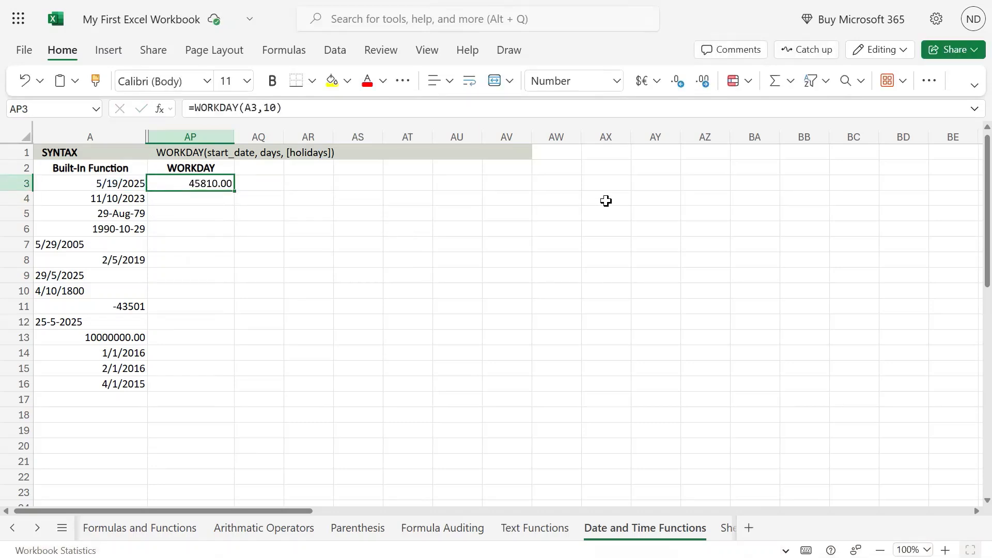
Format the WORKDAY result in cell AP3 as Short Date.
{"action": "left_click", "coordinate": [618, 81]}
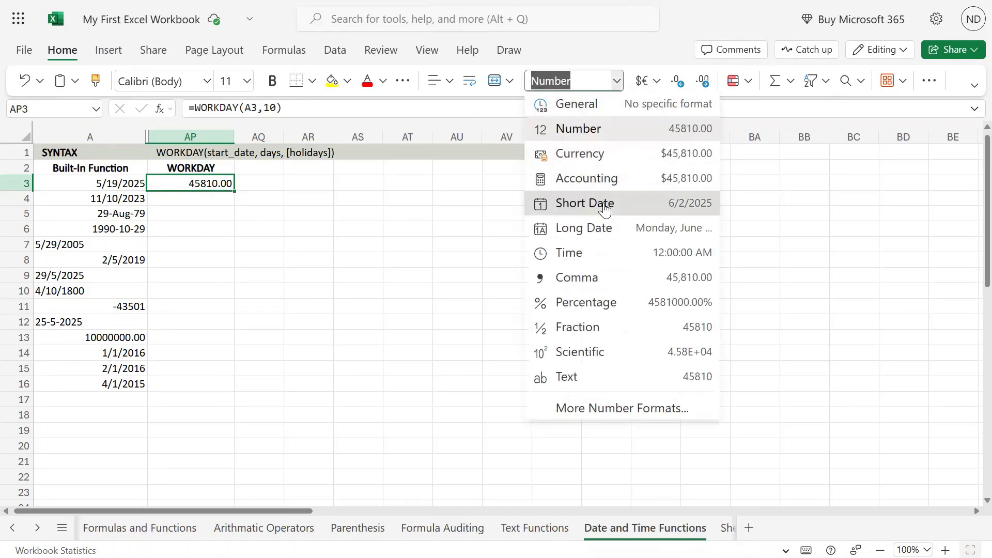
{"action": "left_click", "coordinate": [605, 209]}
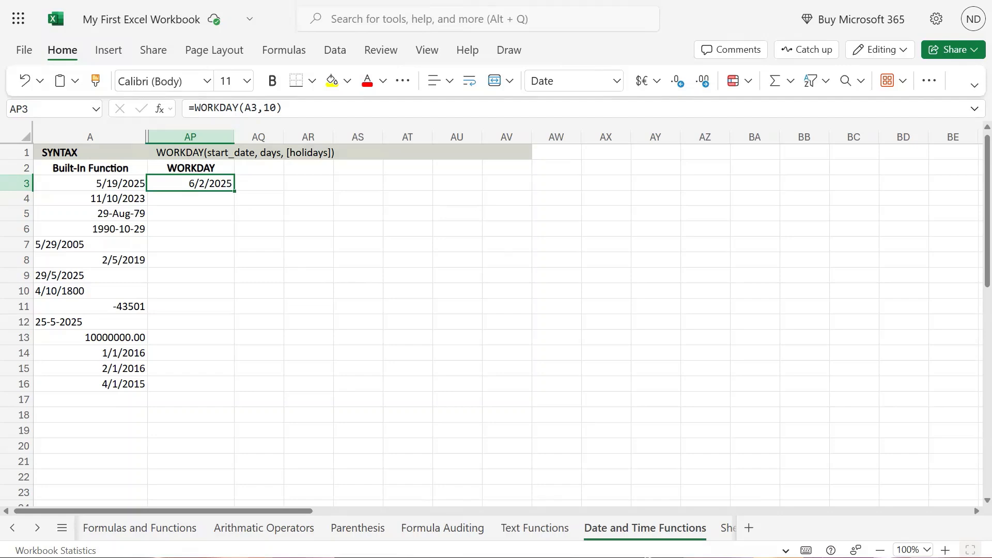
Open the system calendar to check the result date against the weekdays of June 2025.
{"action": "key", "text": "super"}
{"action": "key", "text": "super"}
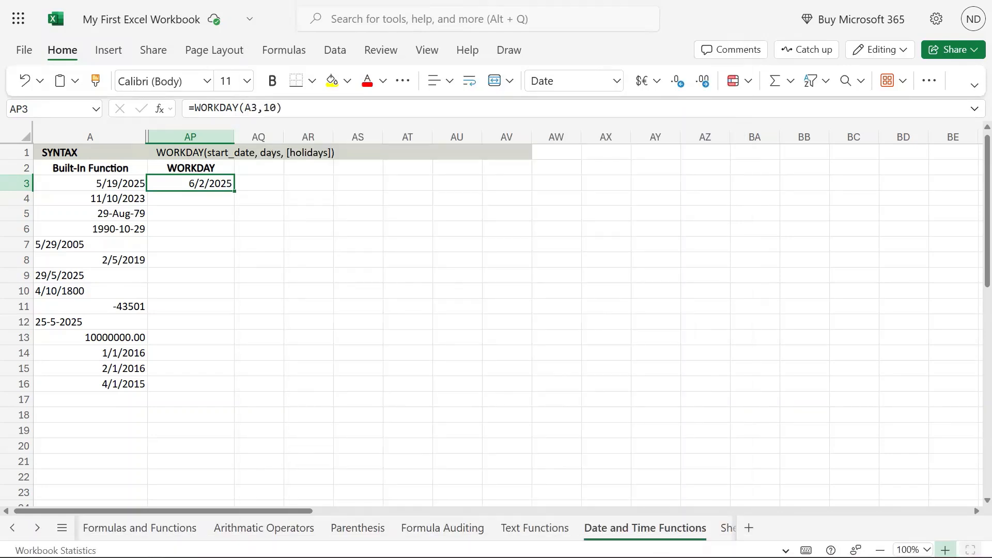
{"action": "left_click", "coordinate": [945, 547]}
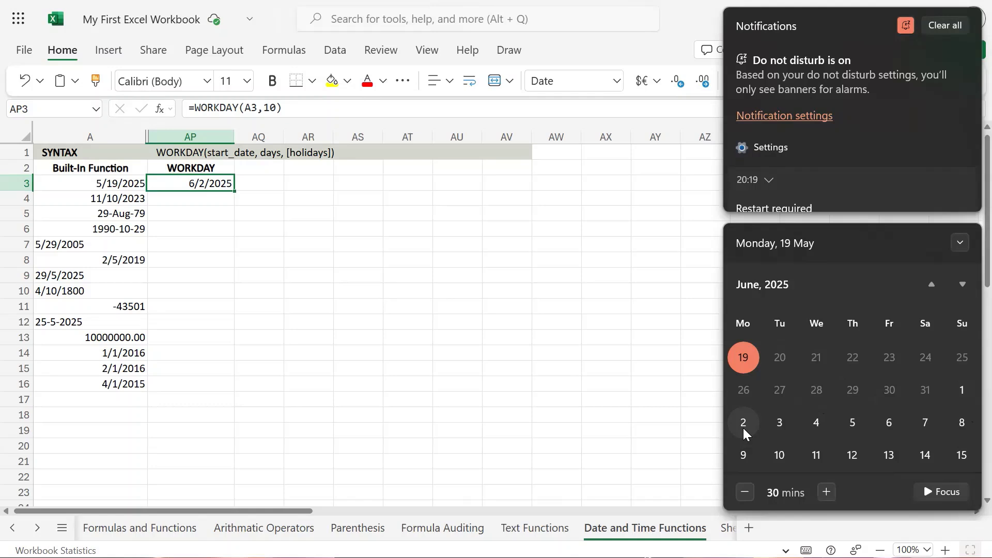
{"action": "left_click", "coordinate": [923, 18]}
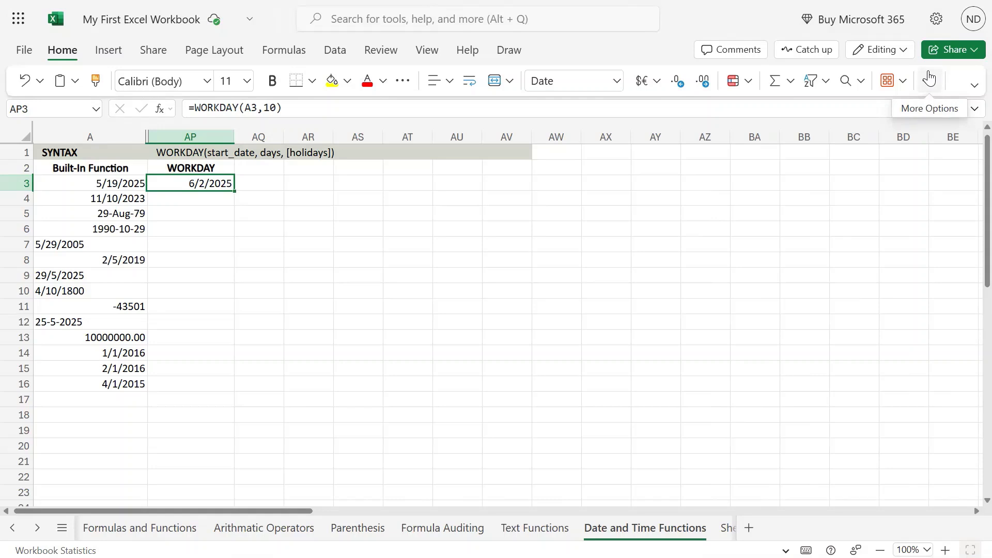
{"action": "key", "text": "Down"}
{"action": "key", "text": "Up"}
{"action": "key", "text": "Down"}
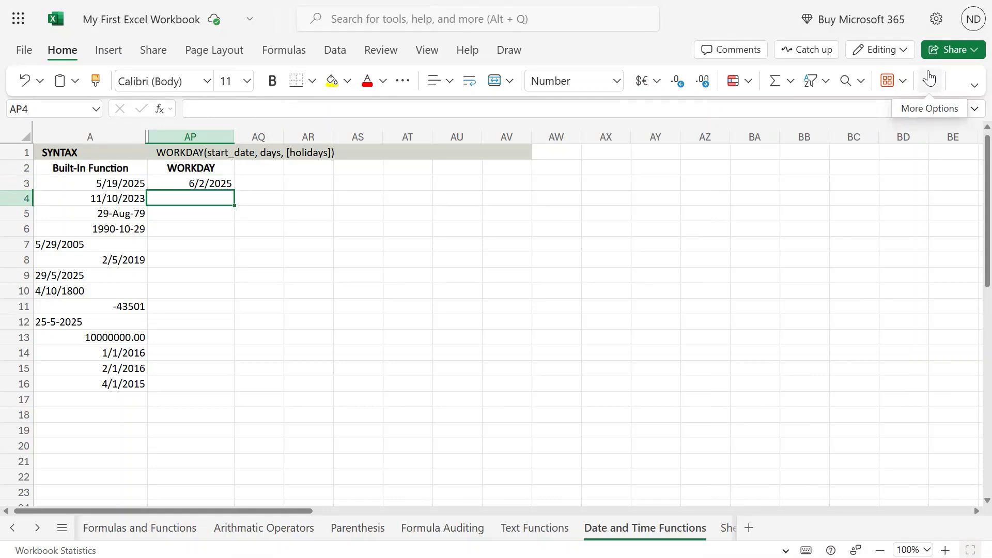
{"action": "key", "text": "Up"}
Copy the AP3 formula into cell AQ3 and change its days argument to -10.
{"action": "key", "text": "F2"}
{"action": "key", "text": "shift+Home"}
{"action": "key", "text": "ctrl+c"}
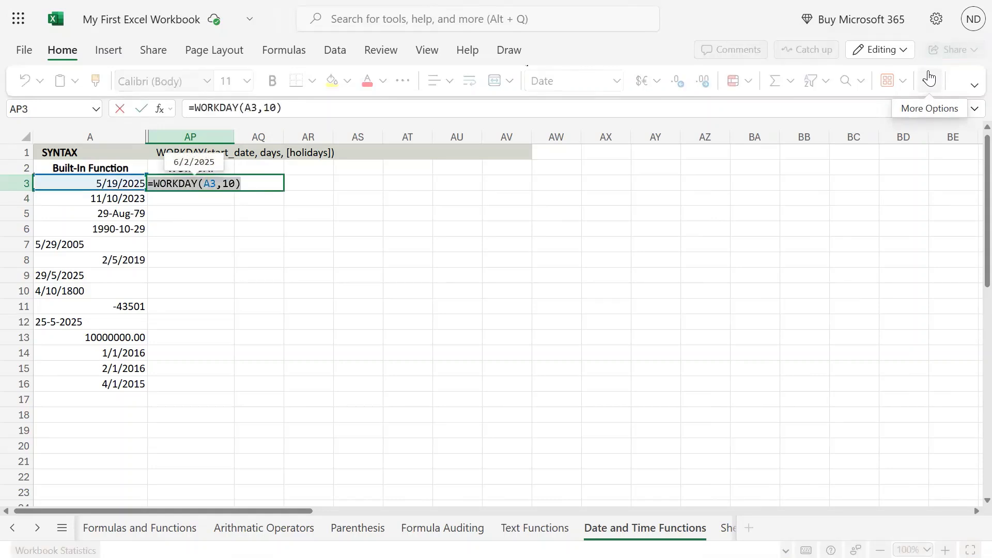
{"action": "key", "text": "Return"}
{"action": "key", "text": "Up"}
{"action": "key", "text": "Right"}
{"action": "key", "text": "F2"}
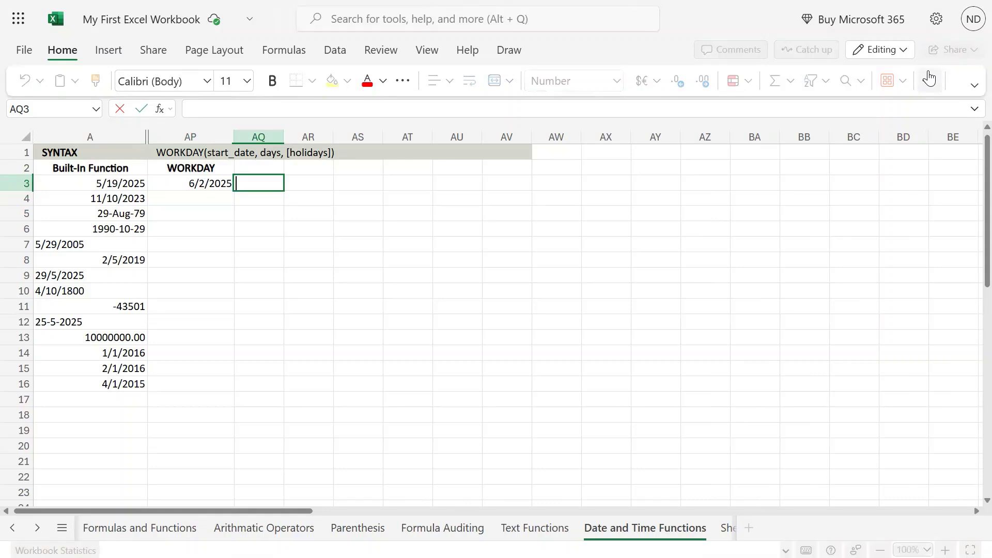
{"action": "key", "text": "ctrl+v"}
{"action": "key", "text": "Left"}
{"action": "key", "text": "Left"}
{"action": "type", "text": "-"}
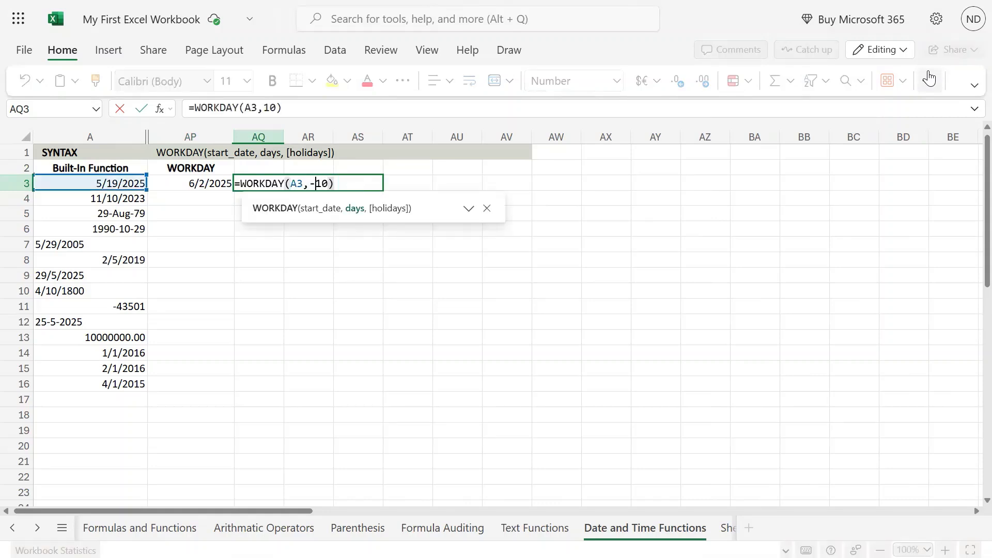
{"action": "key", "text": "Return"}
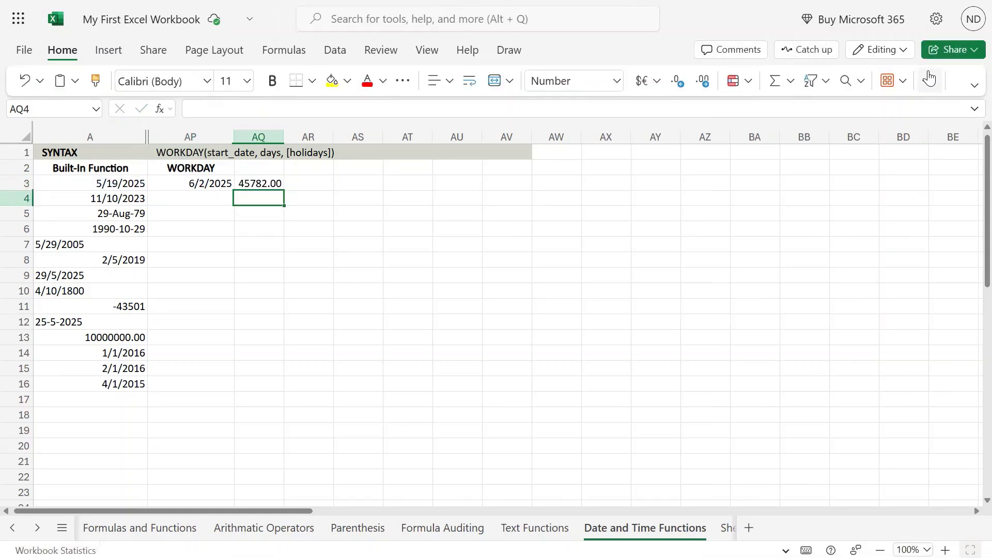
Copy AP3's date formatting onto the WORKDAY result in cell AQ3.
{"action": "key", "text": "Up"}
{"action": "key", "text": "Left"}
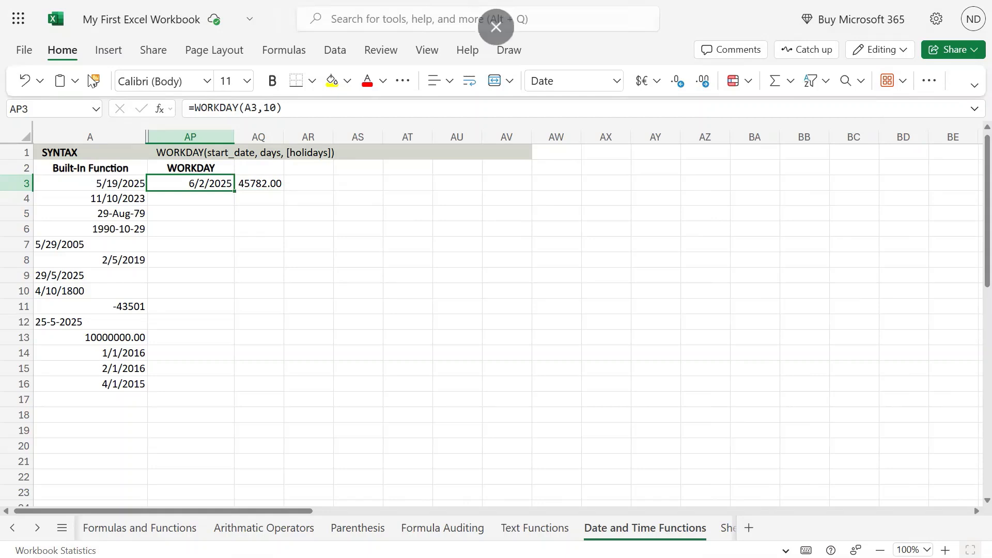
{"action": "key", "text": "ctrl+c"}
{"action": "left_click", "coordinate": [265, 182]}
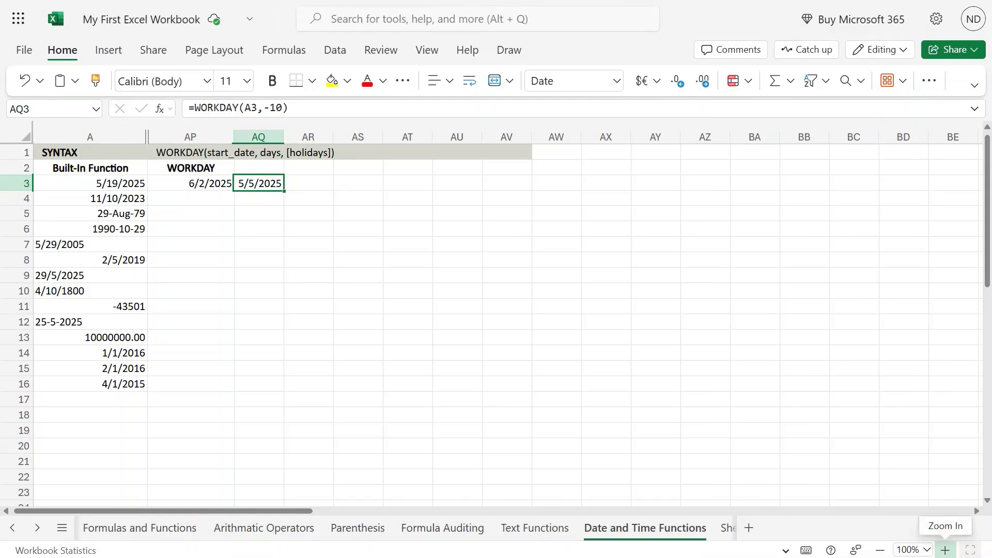
Open the system calendar to check the AQ3 result date against the weekdays of May 2025.
{"action": "key", "text": "super"}
{"action": "left_click", "coordinate": [943, 544]}
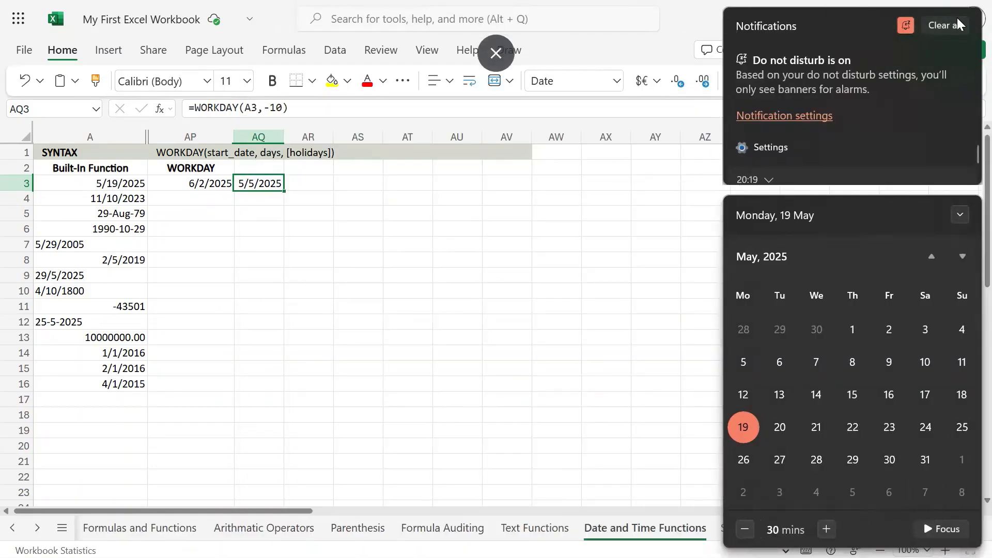
{"action": "left_click", "coordinate": [955, 25]}
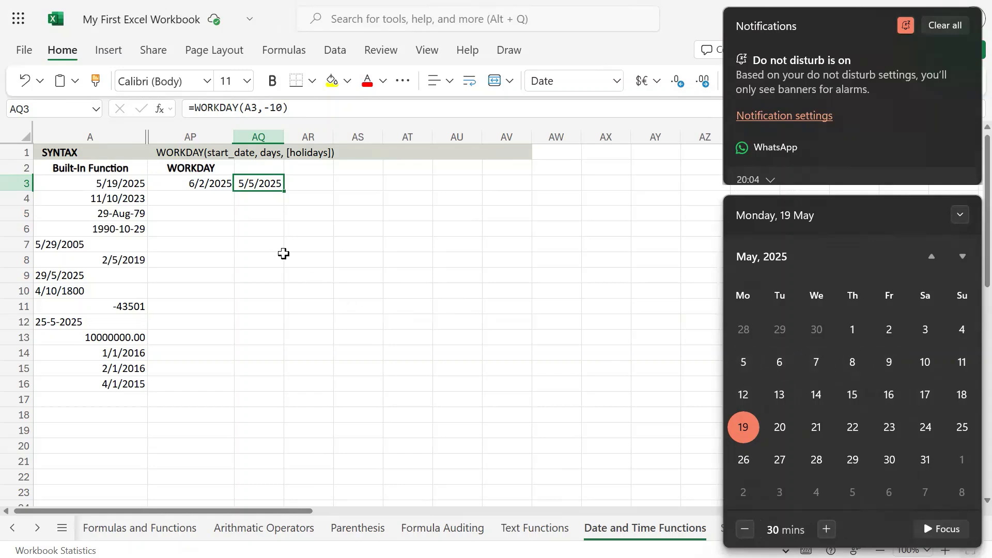
{"action": "left_click", "coordinate": [268, 182]}
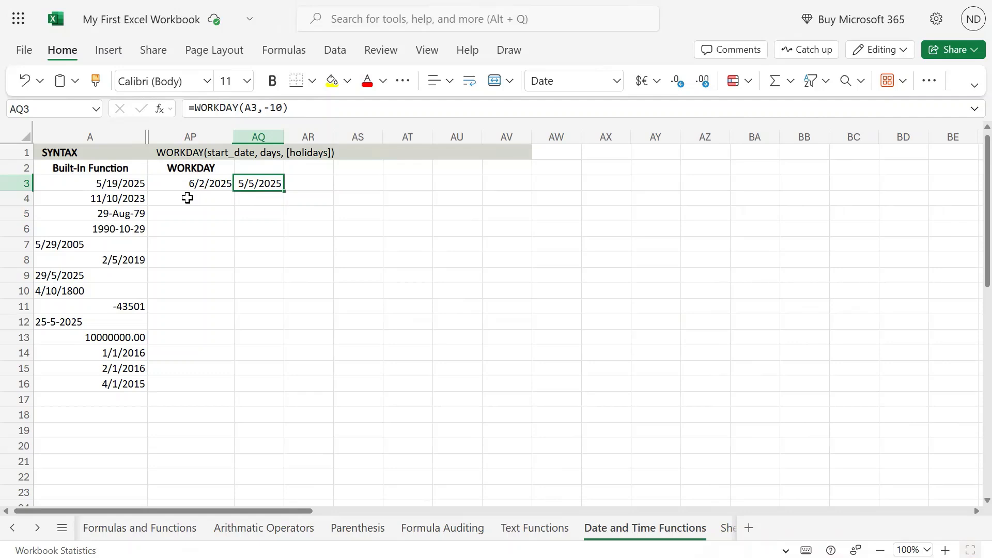
Enter the holiday date 5/20/2025 in cell AT3.
{"action": "left_click", "coordinate": [427, 183]}
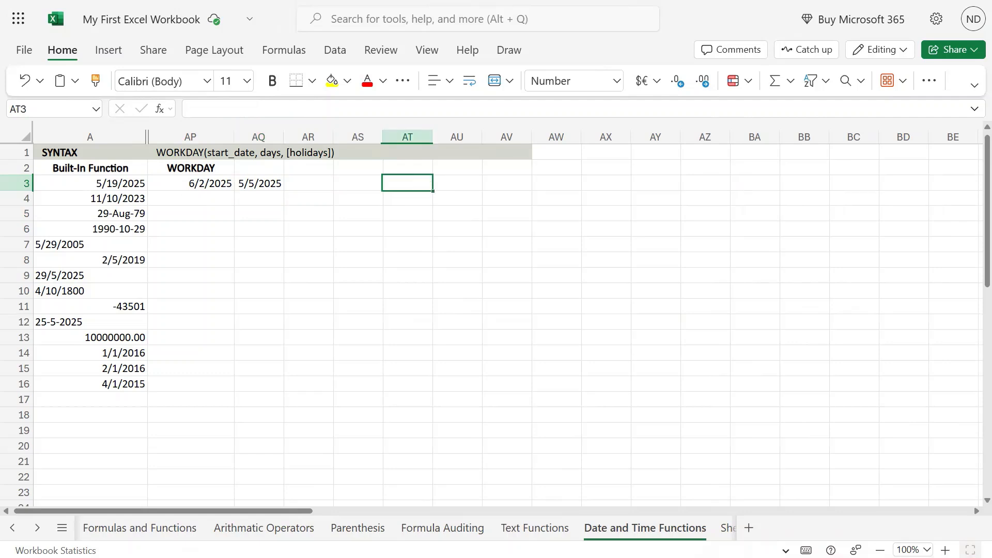
{"action": "left_click", "coordinate": [205, 180]}
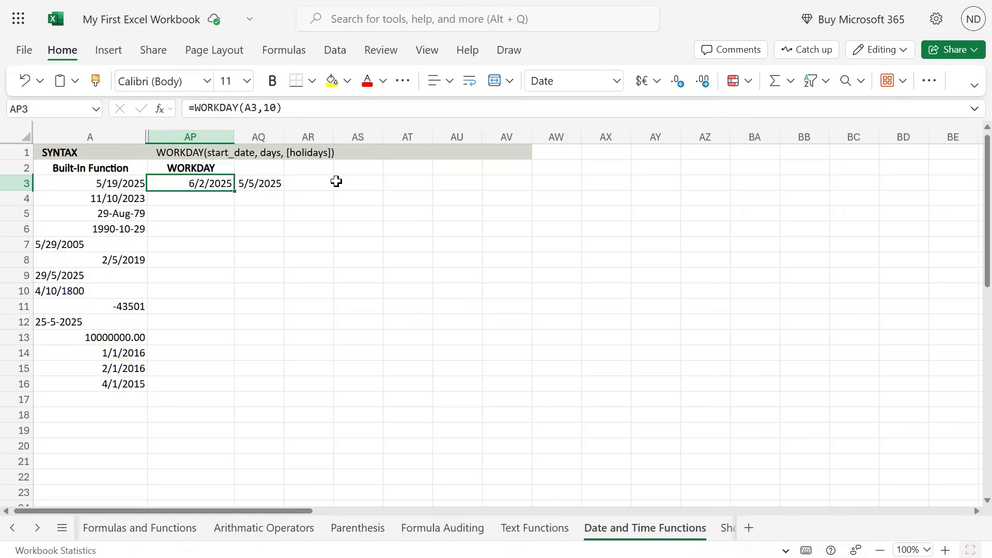
{"action": "left_click", "coordinate": [314, 185]}
{"action": "left_click", "coordinate": [429, 185]}
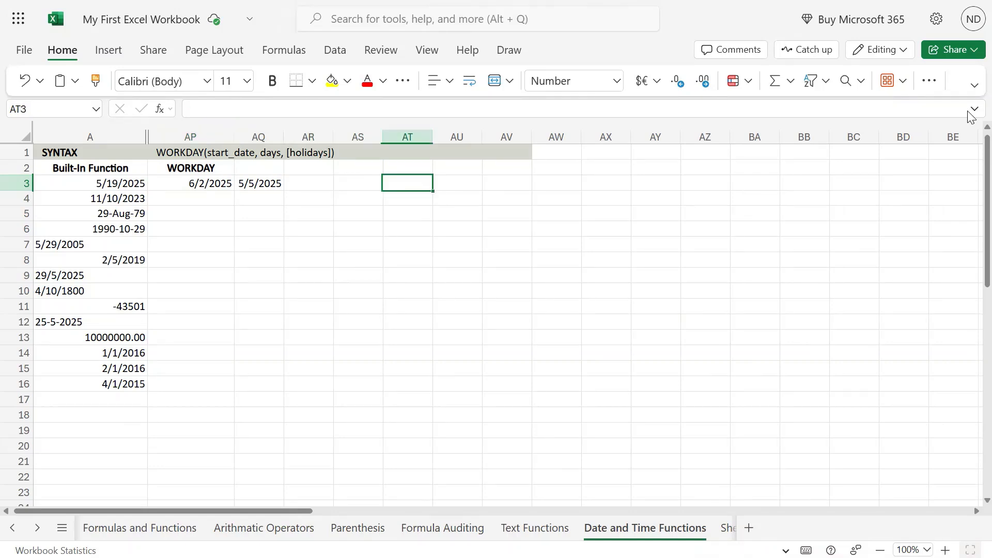
{"action": "type", "text": "20"}
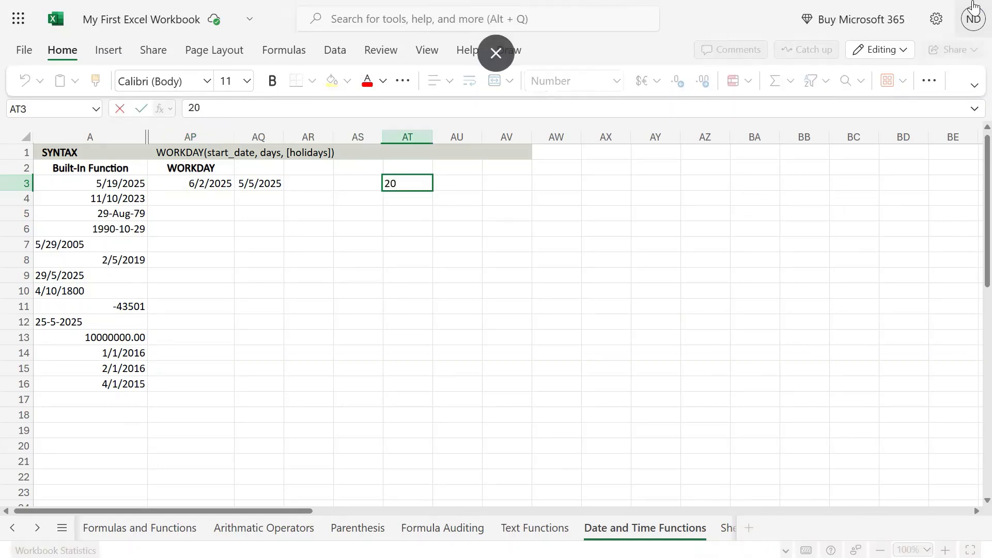
{"action": "key", "text": "Escape"}
{"action": "type", "text": "5/20/"}
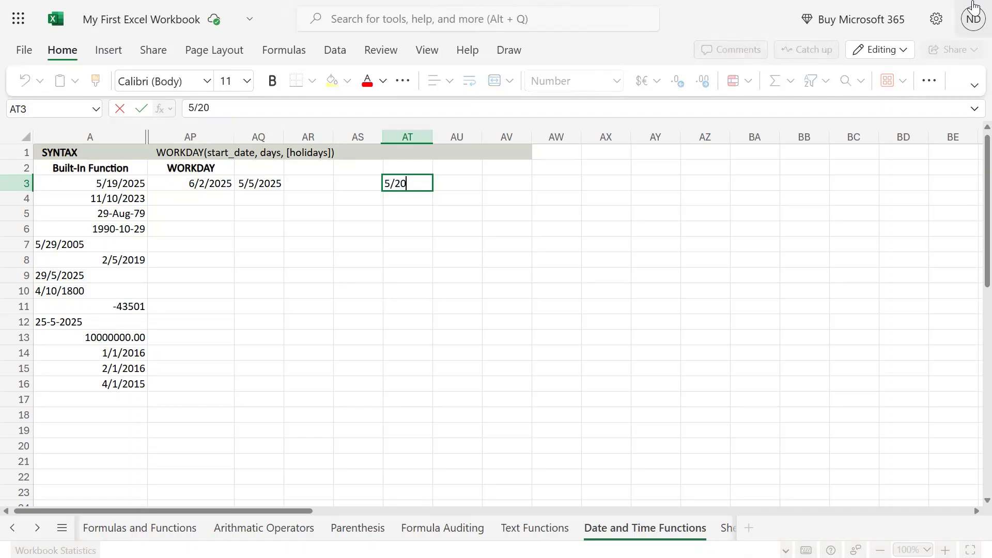
{"action": "type", "text": "2025"}
{"action": "key", "text": "Return"}
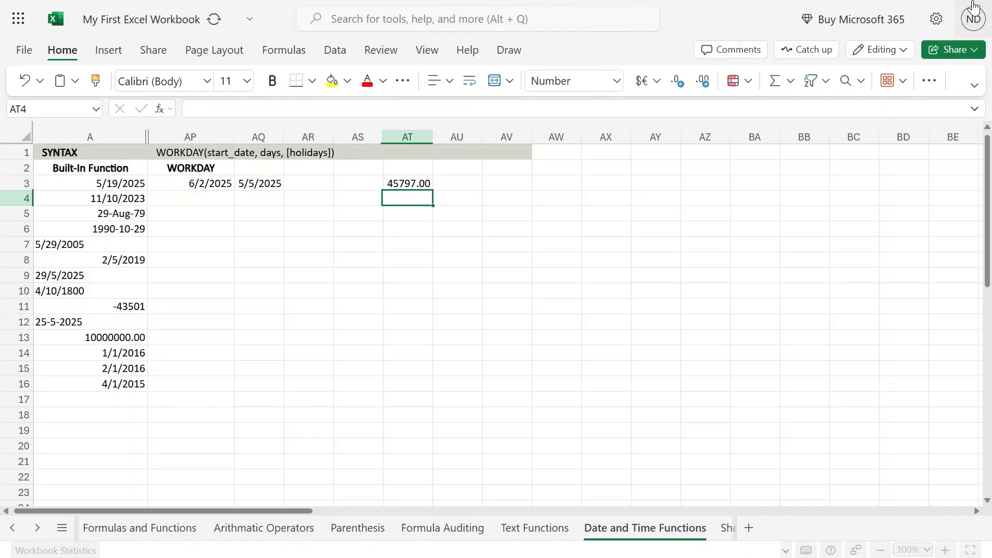
Apply AQ3's date format to AT3 with Format Painter and autofit column AT.
{"action": "key", "text": "Up"}
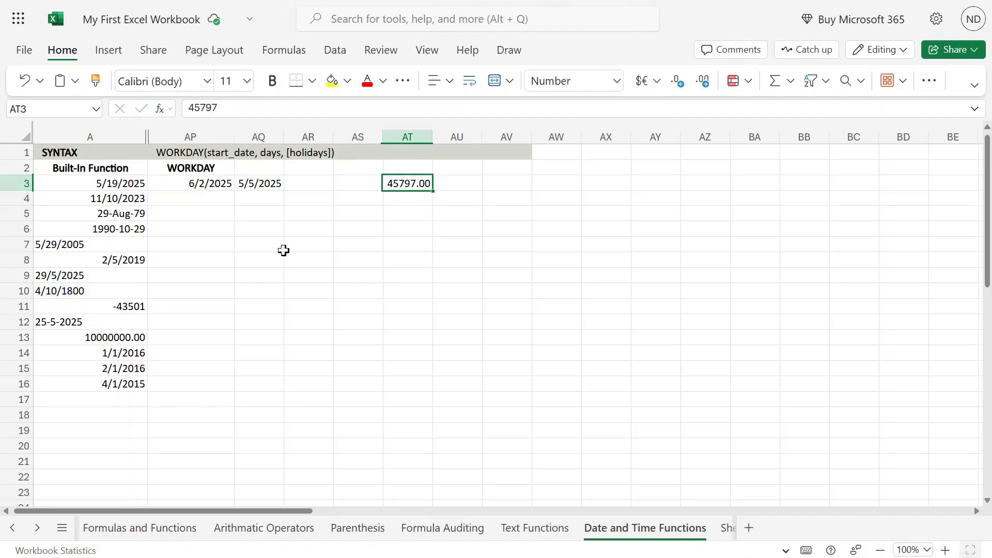
{"action": "left_click", "coordinate": [261, 184]}
{"action": "left_click", "coordinate": [95, 81]}
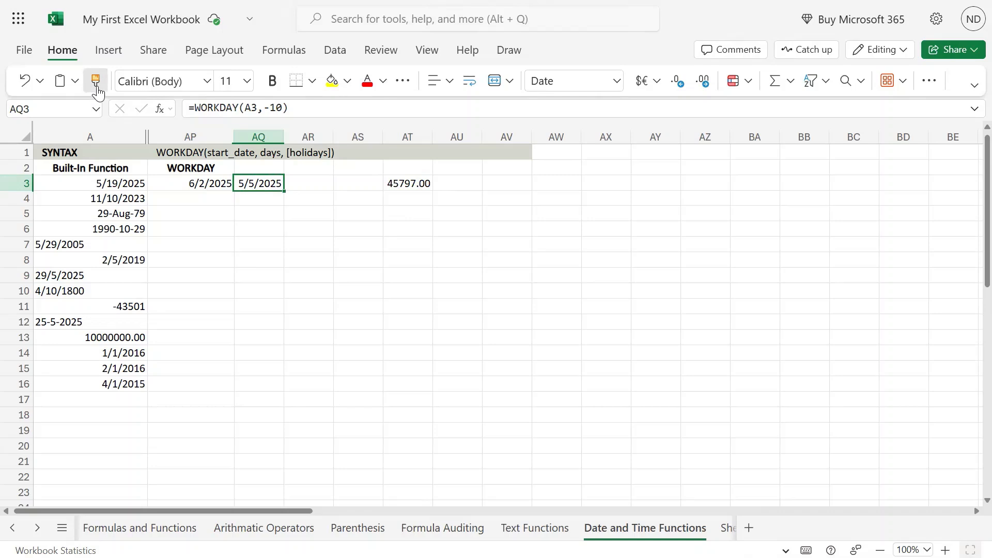
{"action": "left_click", "coordinate": [417, 184]}
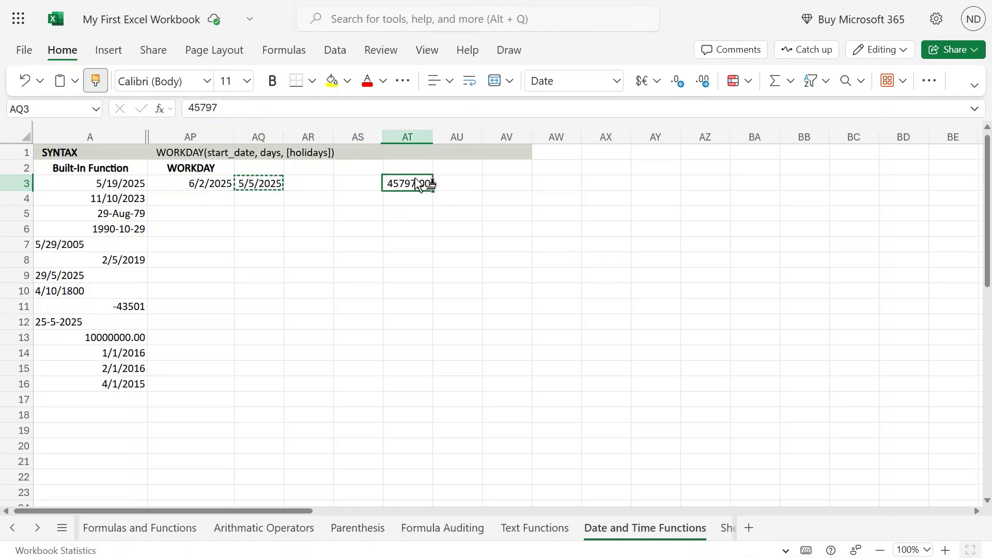
{"action": "double_click", "coordinate": [434, 137]}
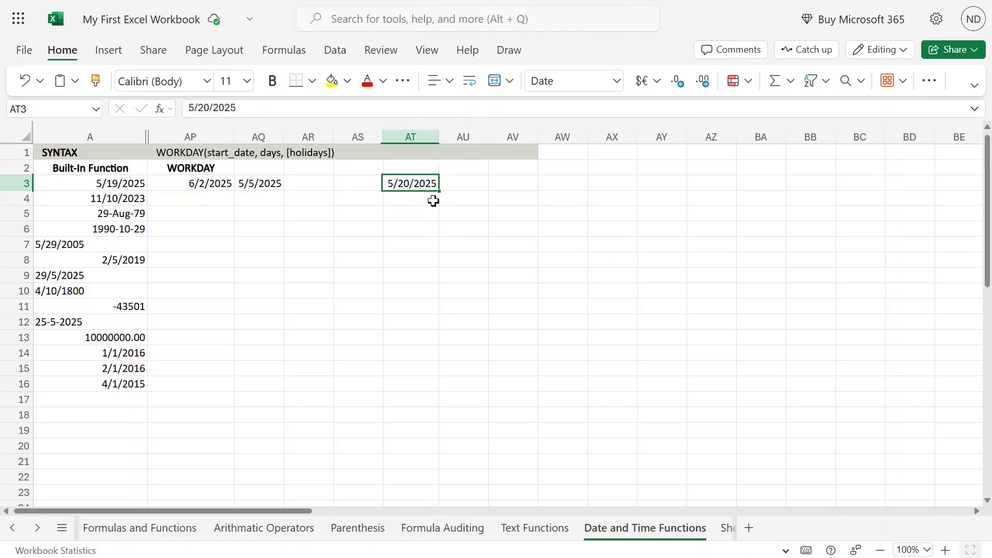
Copy the AT3 date into cell AT4.
{"action": "key", "text": "ctrl+c"}
{"action": "key", "text": "Down"}
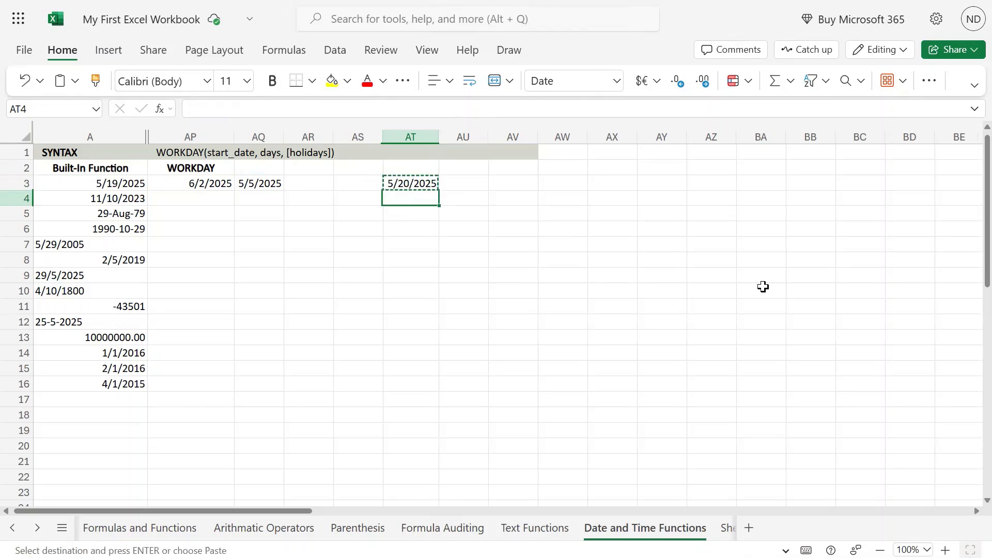
{"action": "key", "text": "ctrl+v"}
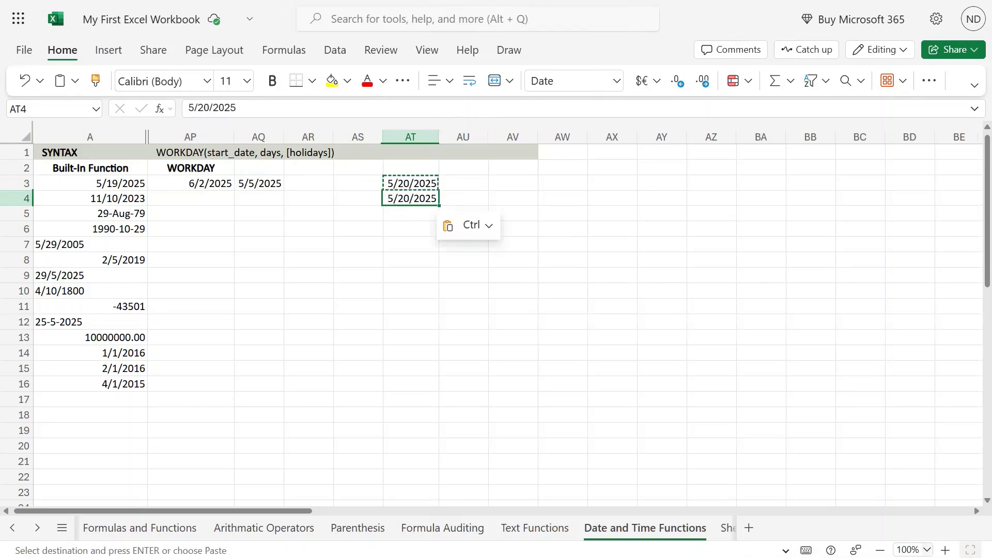
Open the system calendar to check the weekdays of May and June 2025.
{"action": "key", "text": "super"}
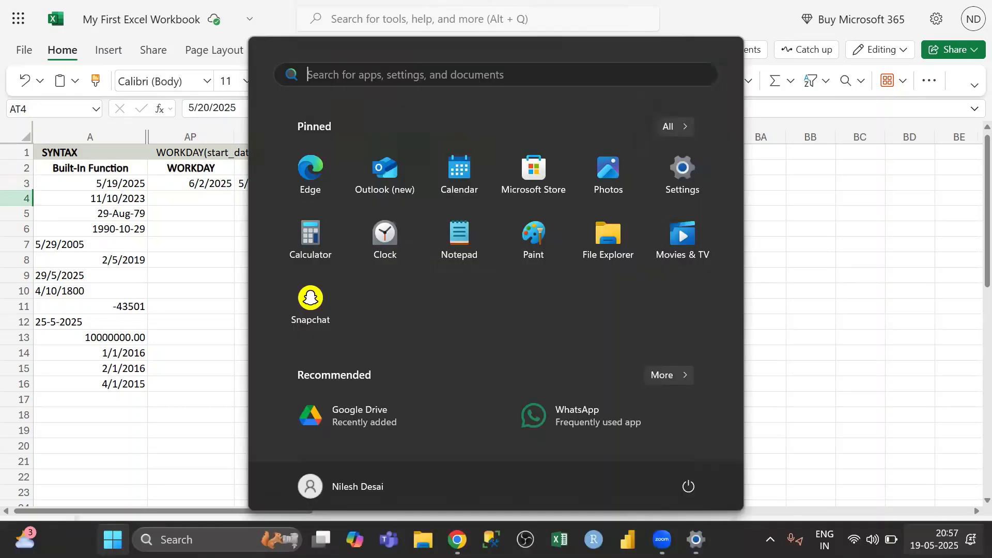
{"action": "key", "text": "Escape"}
{"action": "key", "text": "super+n"}
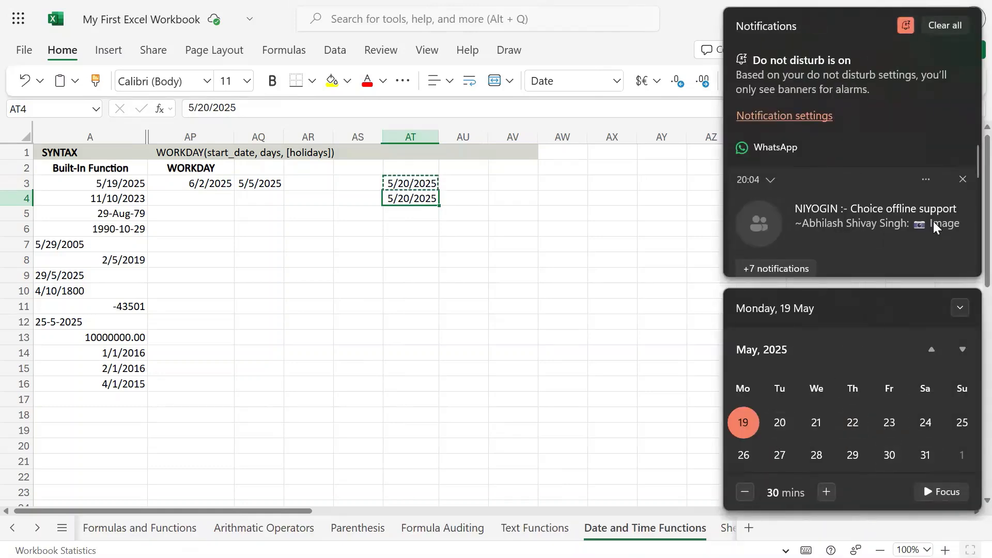
{"action": "left_click", "coordinate": [959, 23]}
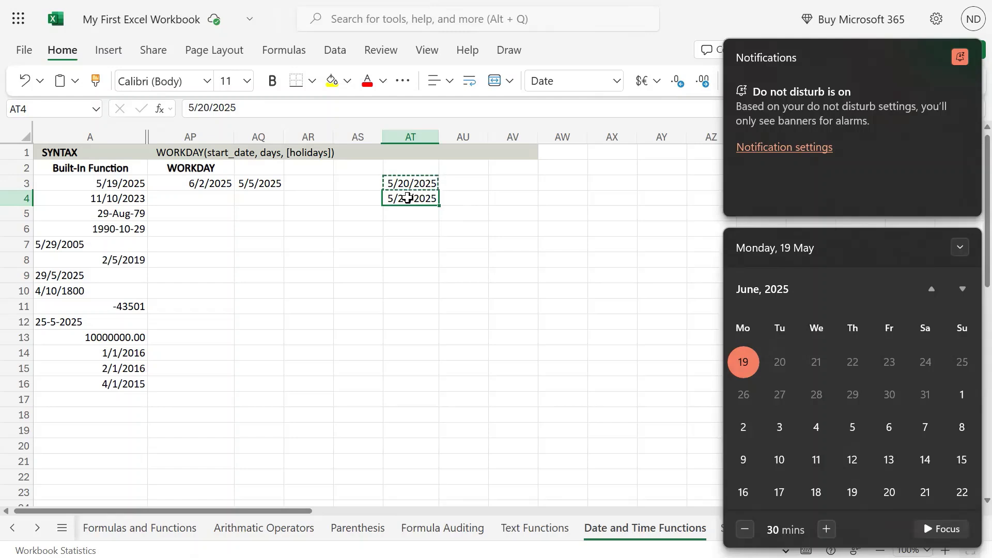
Change the date in cell AT4 to 5/21/2025.
{"action": "double_click", "coordinate": [406, 197]}
{"action": "left_click", "coordinate": [407, 198]}
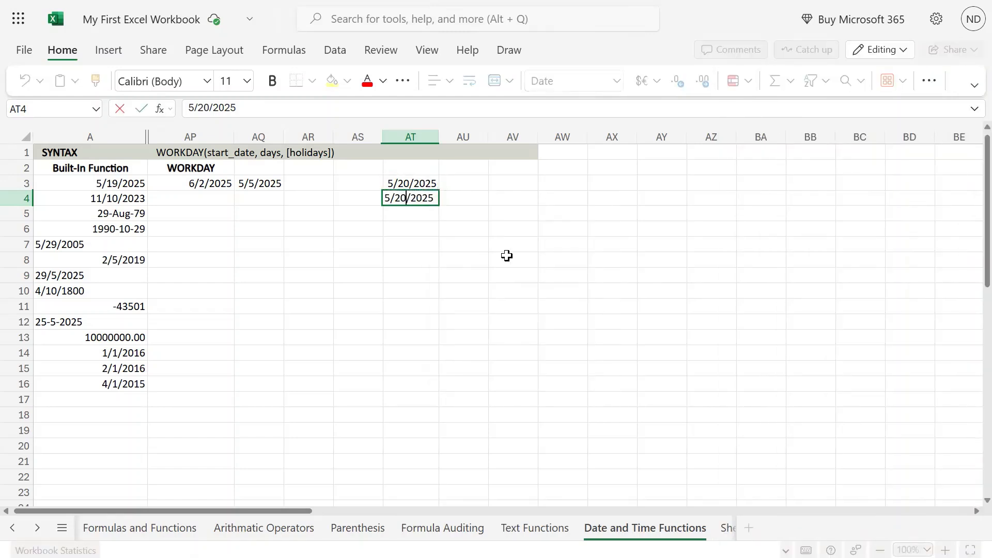
{"action": "key", "text": "BackSpace"}
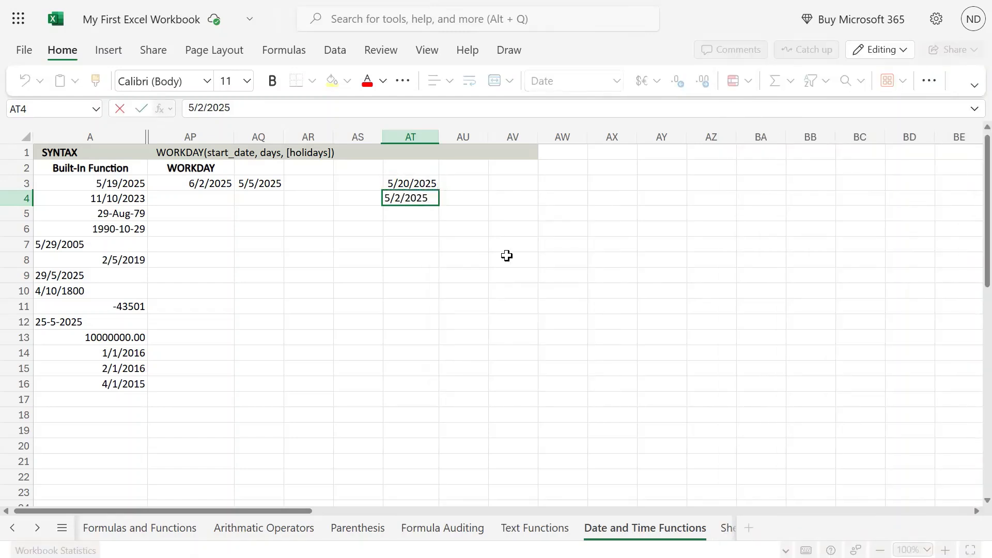
{"action": "type", "text": "1"}
{"action": "key", "text": "Return"}
Add the holiday range AT3:AT4 as the third argument of the WORKDAY formula in AP3.
{"action": "key", "text": "Up"}
{"action": "key", "text": "Up"}
{"action": "key", "text": "Left"}
{"action": "key", "text": "Left"}
{"action": "key", "text": "Left"}
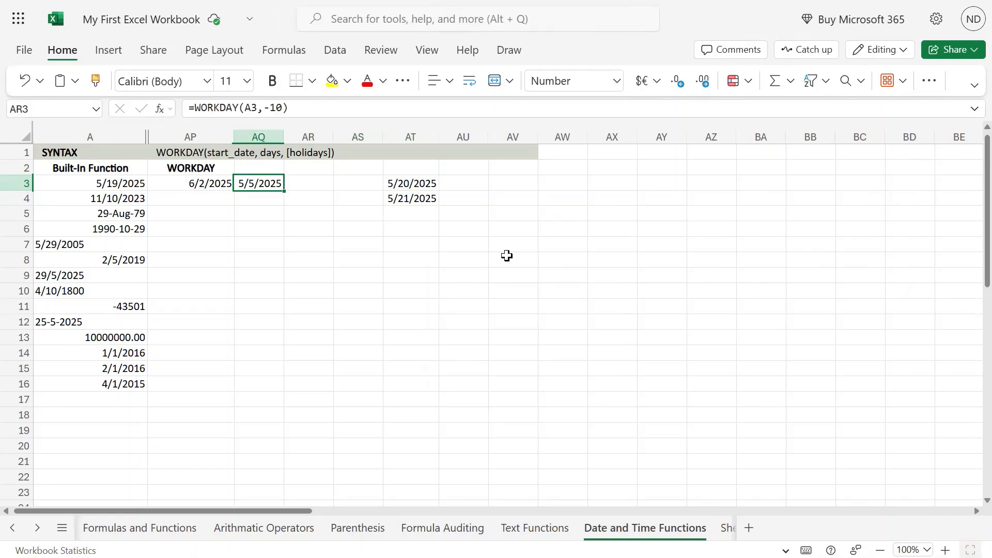
{"action": "key", "text": "Left"}
{"action": "key", "text": "F2"}
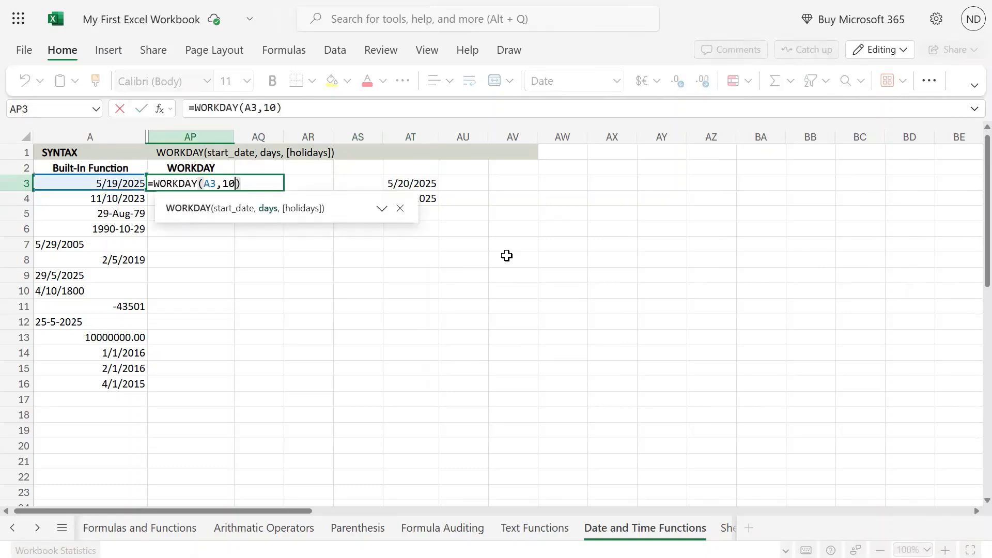
{"action": "type", "text": ","}
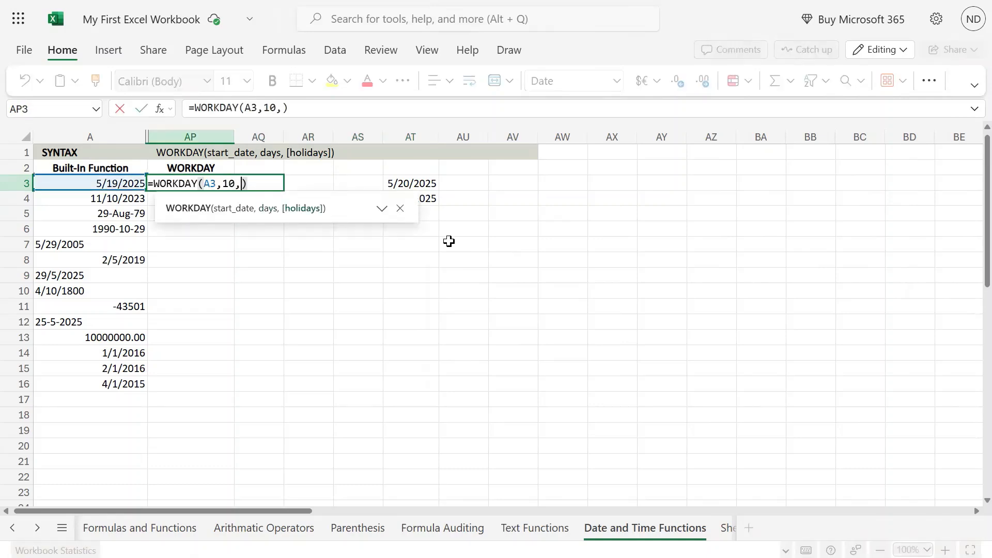
{"action": "left_click_drag", "start_coordinate": [432, 185], "coordinate": [431, 198]}
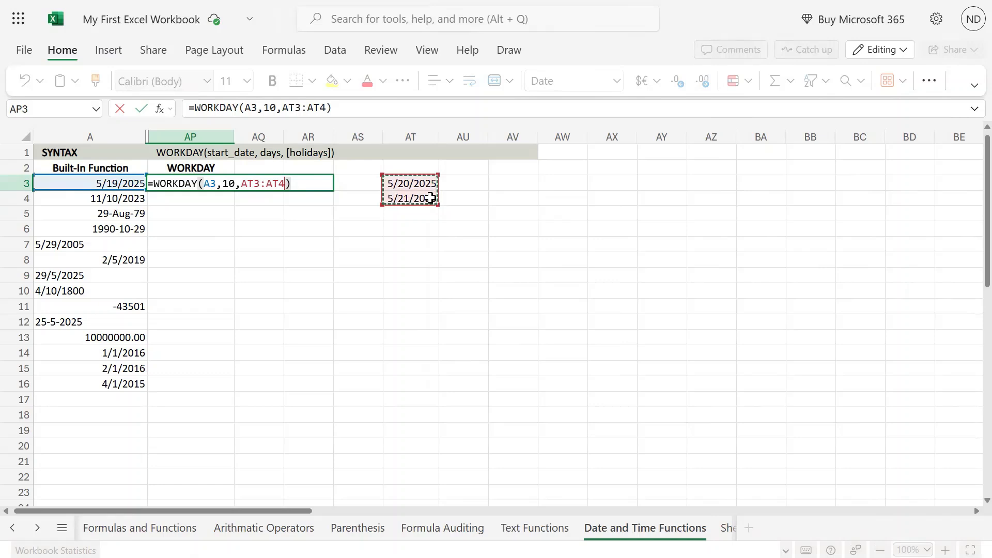
{"action": "key", "text": "Return"}
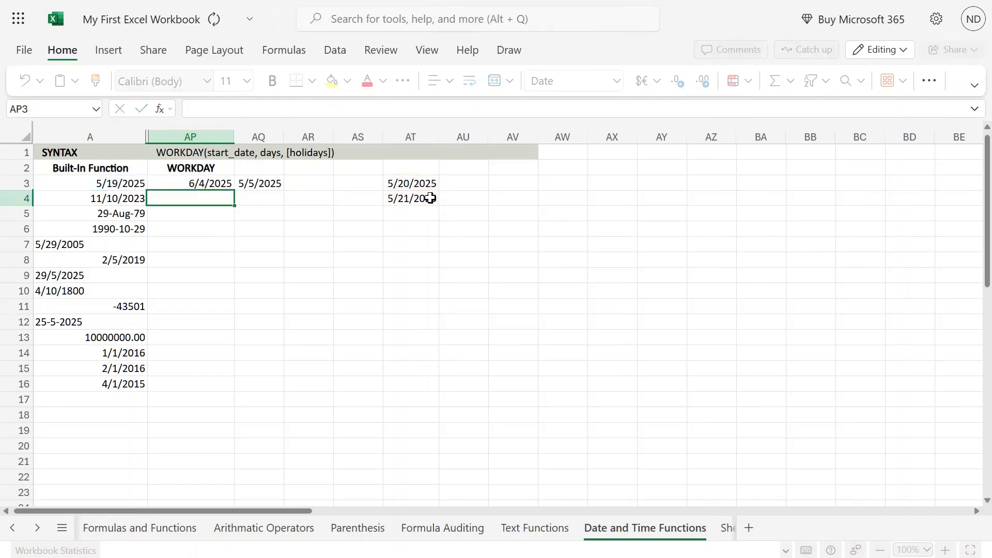
Select the holiday dates in AT3:AT4 and the AP3 result to compare them.
{"action": "key", "text": "Up"}
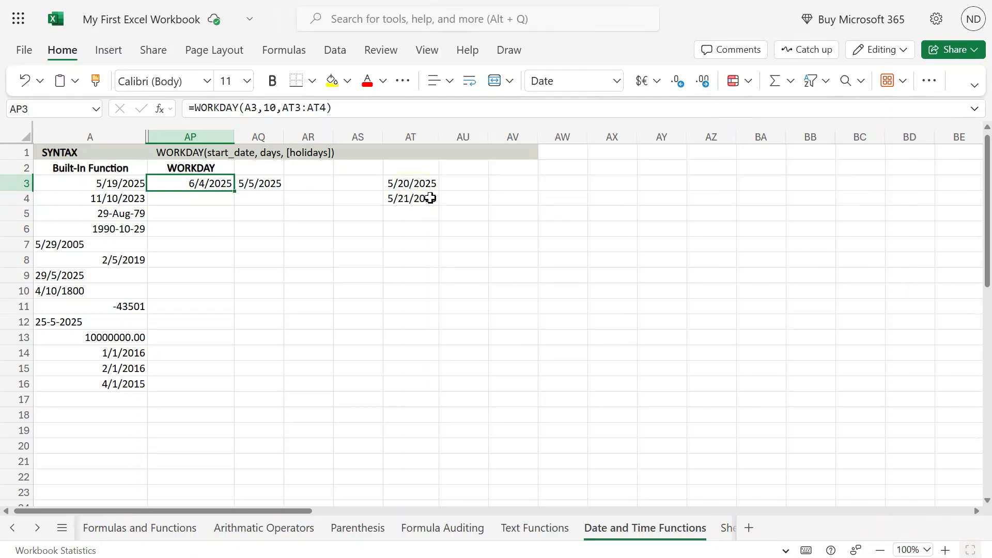
{"action": "key", "text": "Right"}
{"action": "key", "text": "Right"}
{"action": "key", "text": "Right"}
{"action": "key", "text": "Right"}
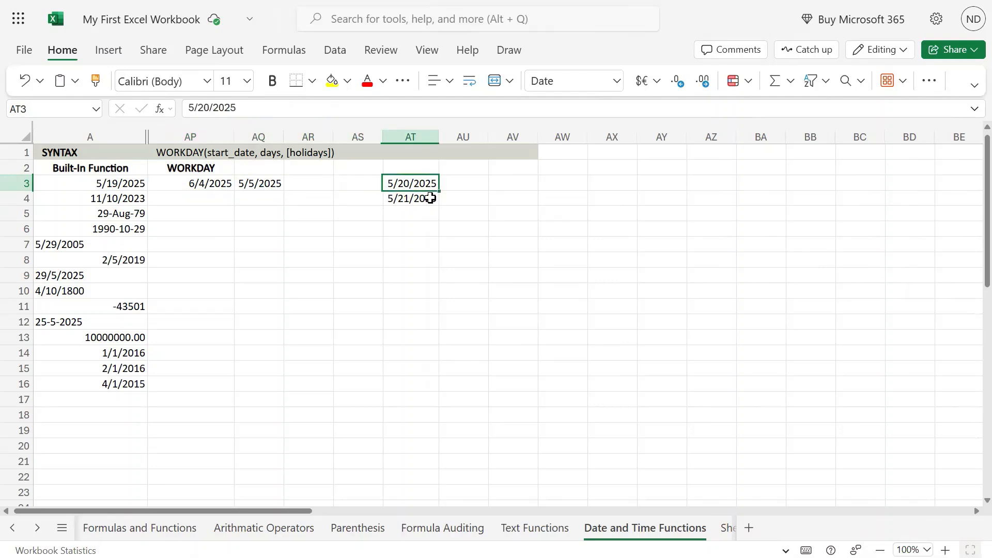
{"action": "key", "text": "shift+Right"}
{"action": "key", "text": "shift+Down"}
{"action": "key", "text": "shift+Left"}
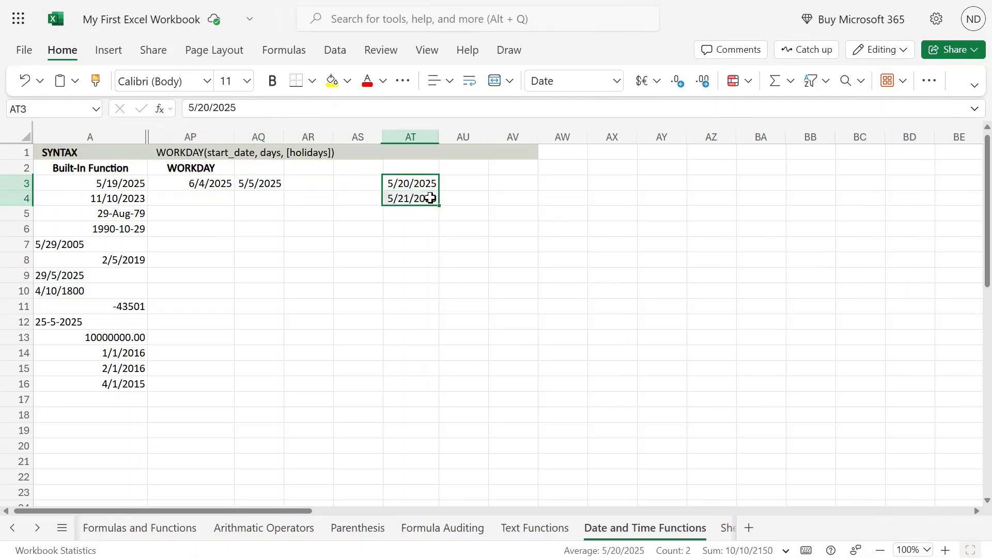
{"action": "mouse_move", "coordinate": [495, 1]}
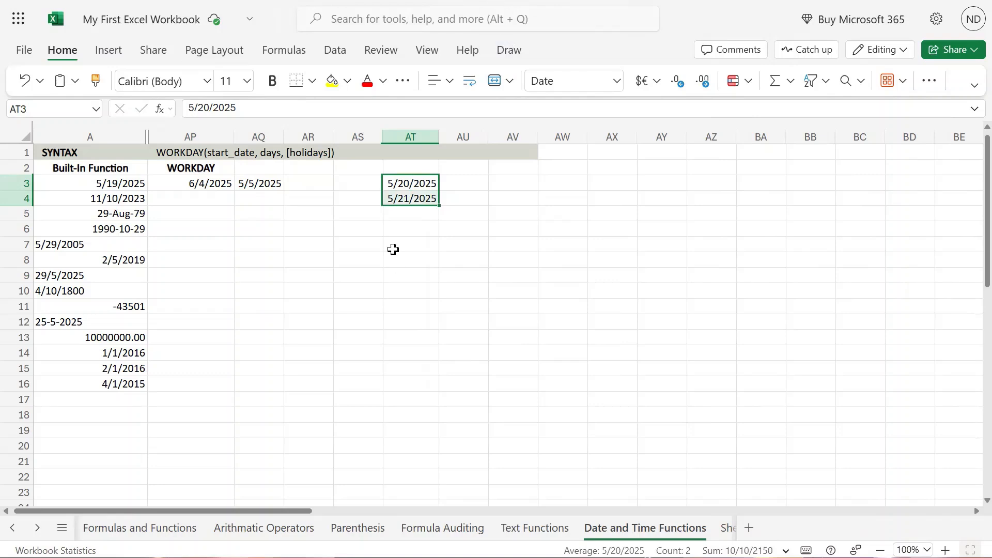
{"action": "left_click", "coordinate": [219, 183]}
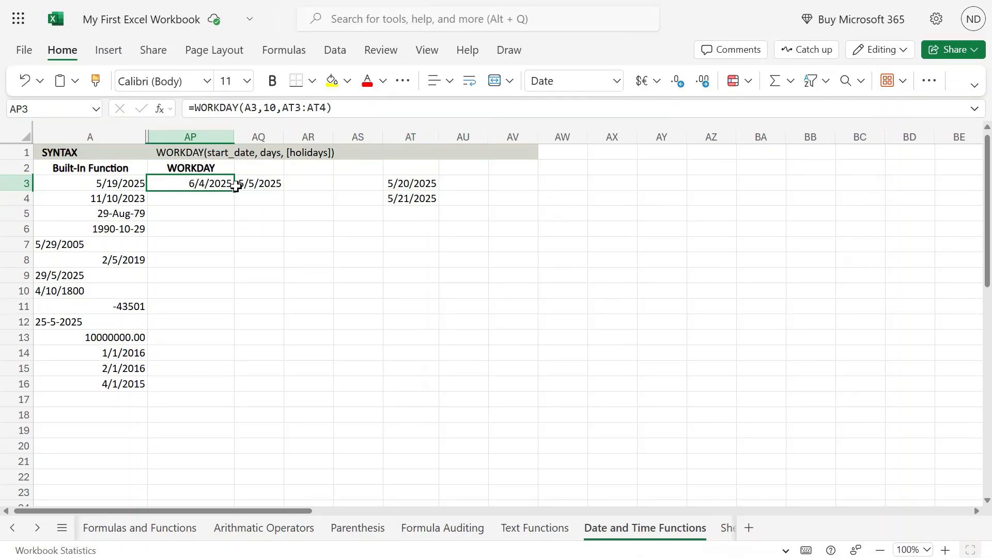
{"action": "double_click", "coordinate": [266, 106]}
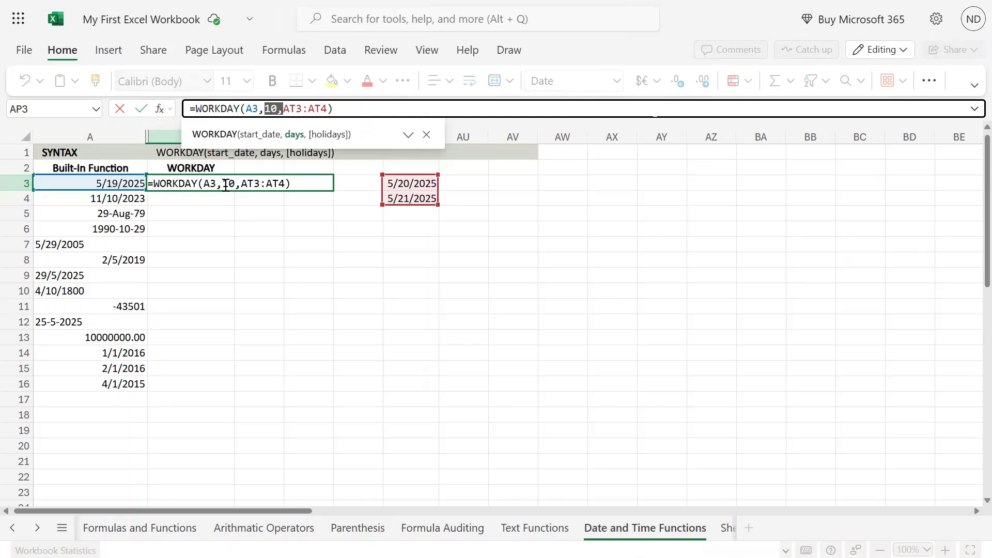
{"action": "left_click", "coordinate": [187, 291]}
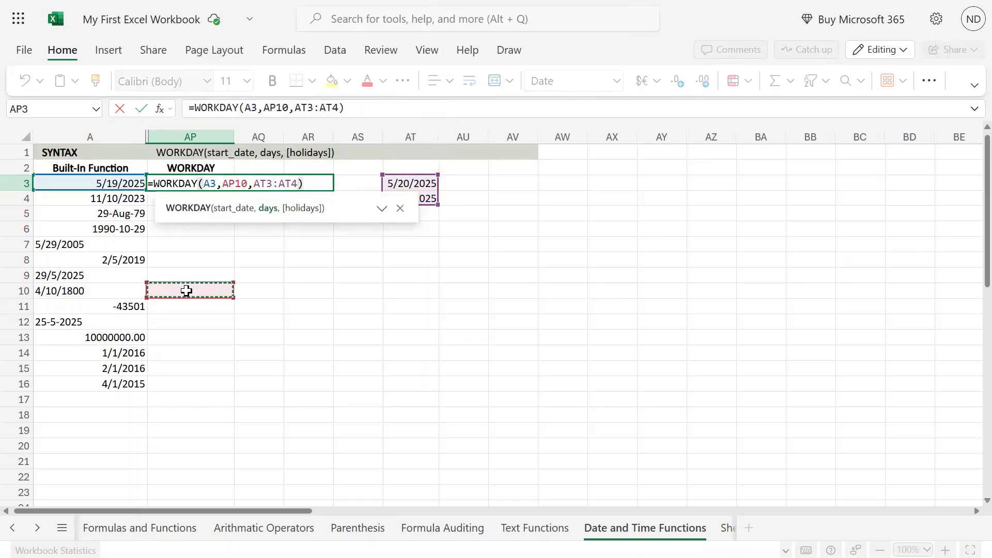
{"action": "key", "text": "Escape"}
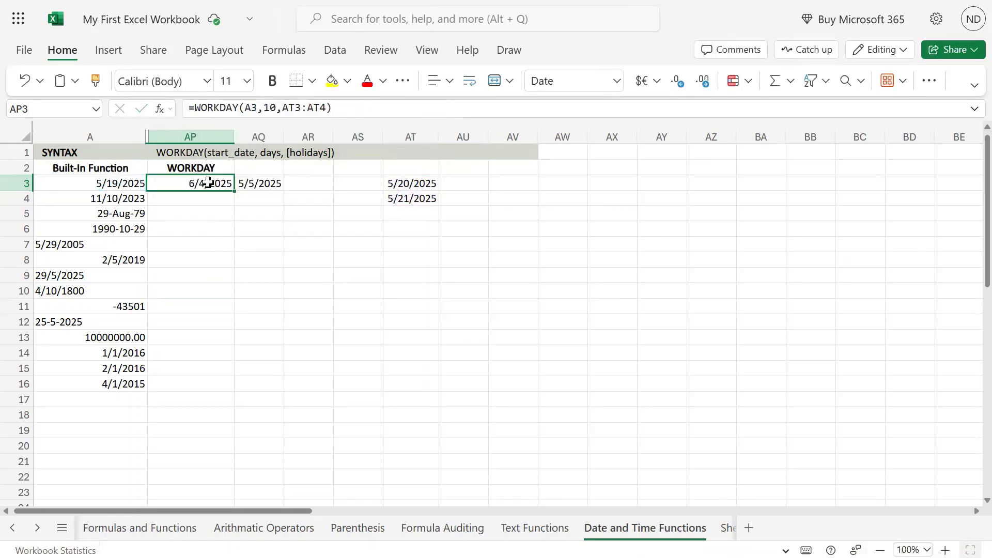
Copy the WORKDAY formula from AP3 into cell AP11, next to the negative number start value.
{"action": "key", "text": "ctrl+c"}
{"action": "key", "text": "Down"}
{"action": "key", "text": "Down"}
{"action": "key", "text": "Down"}
{"action": "key", "text": "Down"}
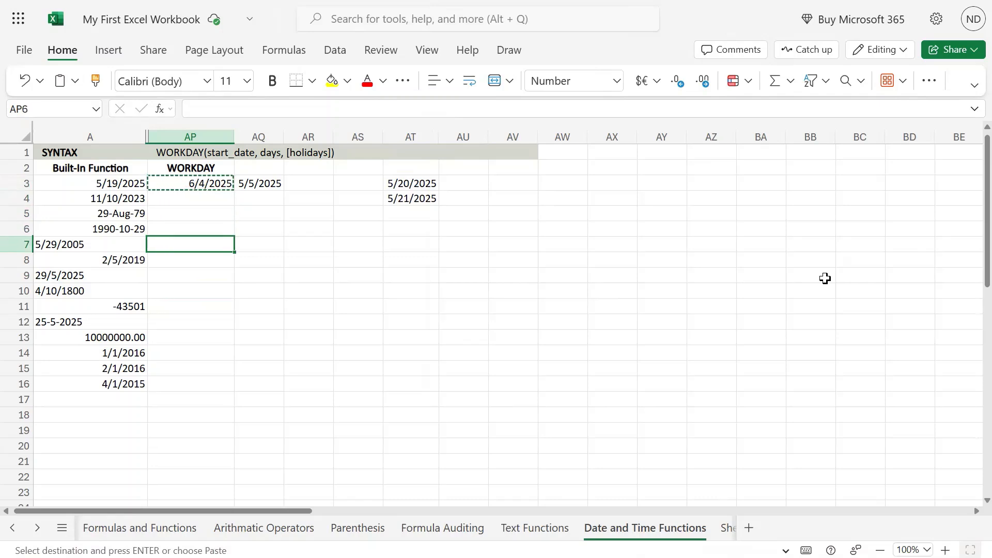
{"action": "key", "text": "Down"}
{"action": "key", "text": "Down"}
{"action": "key", "text": "Down"}
{"action": "key", "text": "Down"}
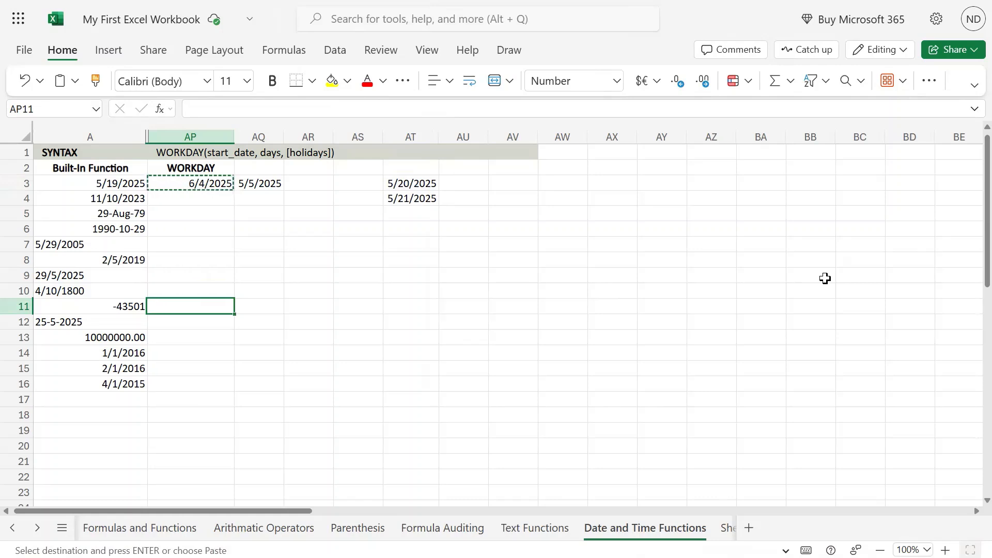
{"action": "key", "text": "ctrl+v"}
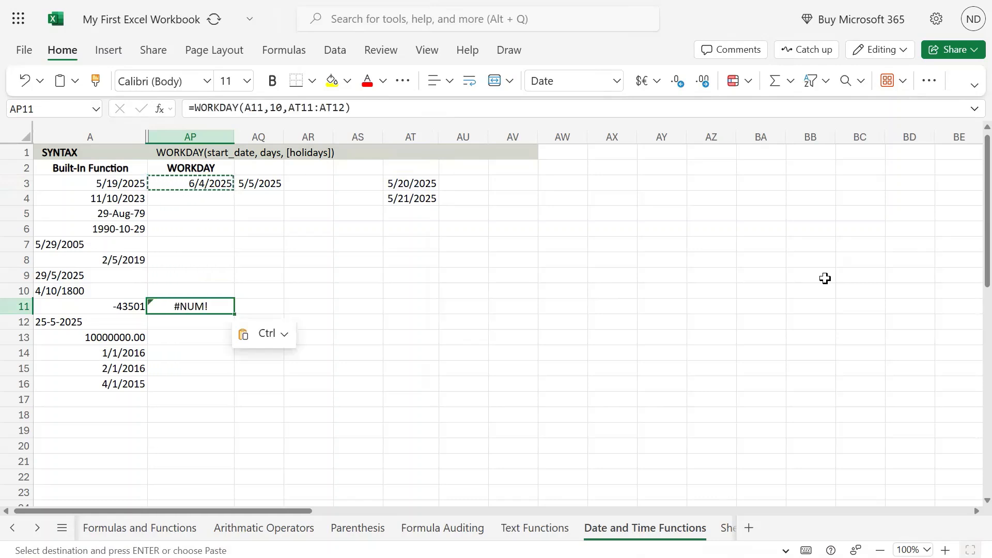
Copy the WORKDAY formula from AP11 into AP12, next to the 25-5-2025 text date.
{"action": "key", "text": "Left"}
{"action": "key", "text": "Right"}
{"action": "key", "text": "Left"}
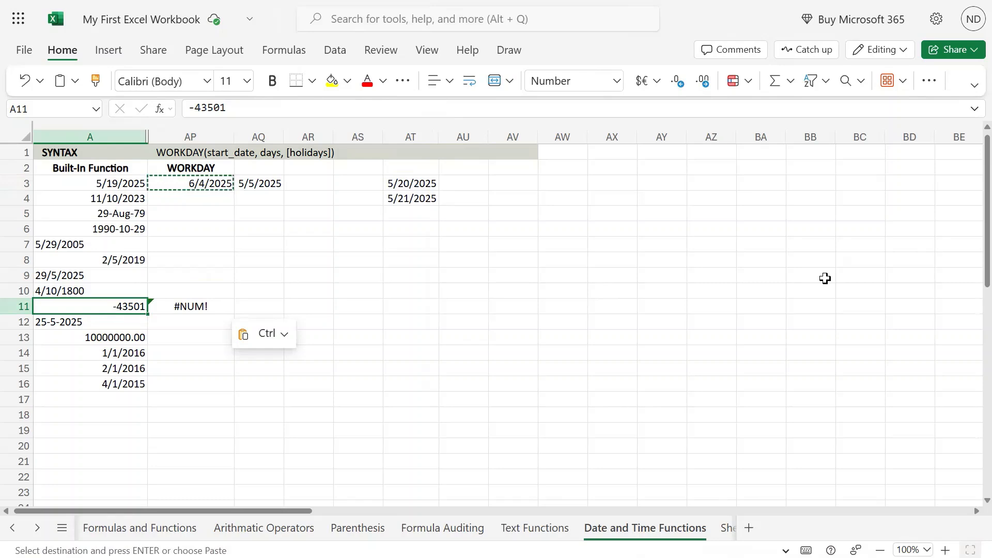
{"action": "key", "text": "Right"}
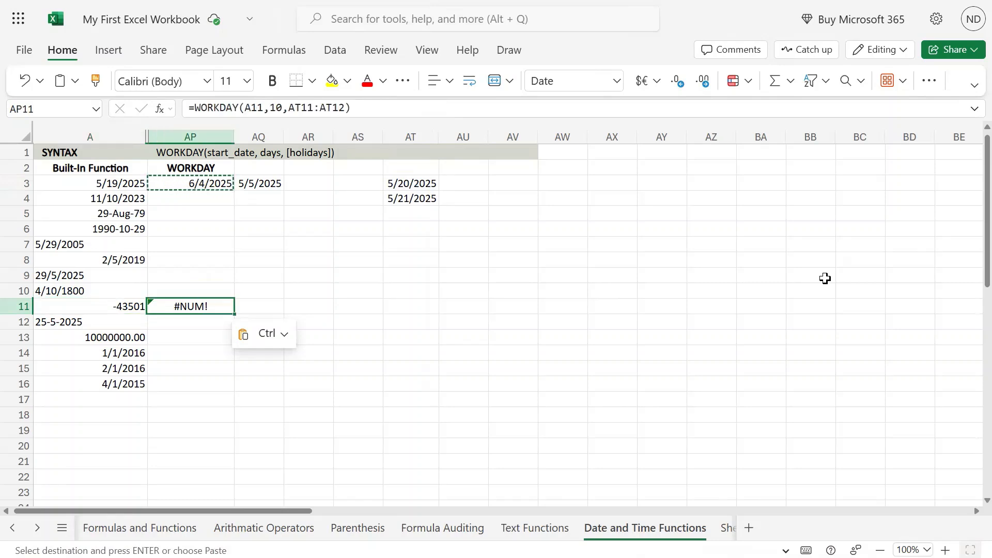
{"action": "key", "text": "ctrl+c"}
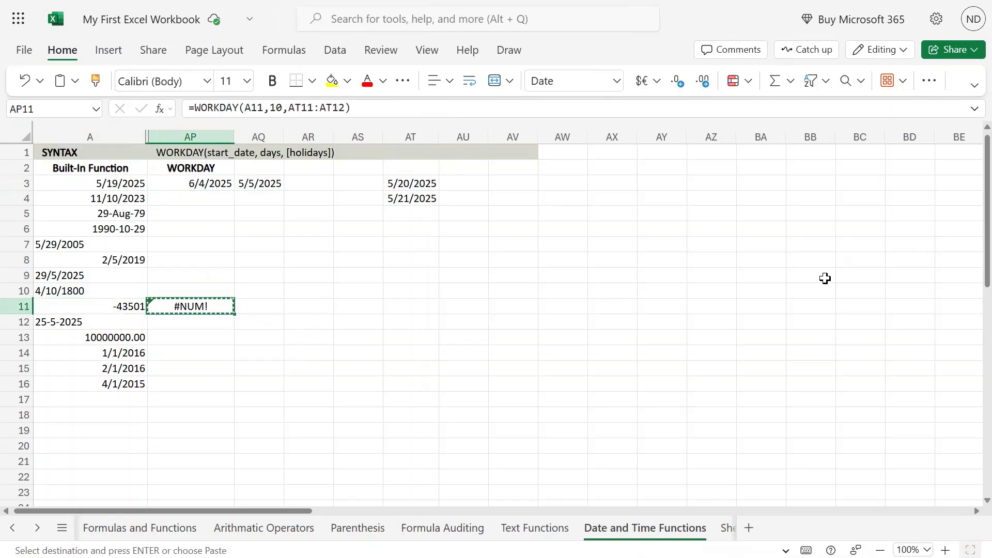
{"action": "key", "text": "Down"}
{"action": "key", "text": "Left"}
{"action": "key", "text": "Right"}
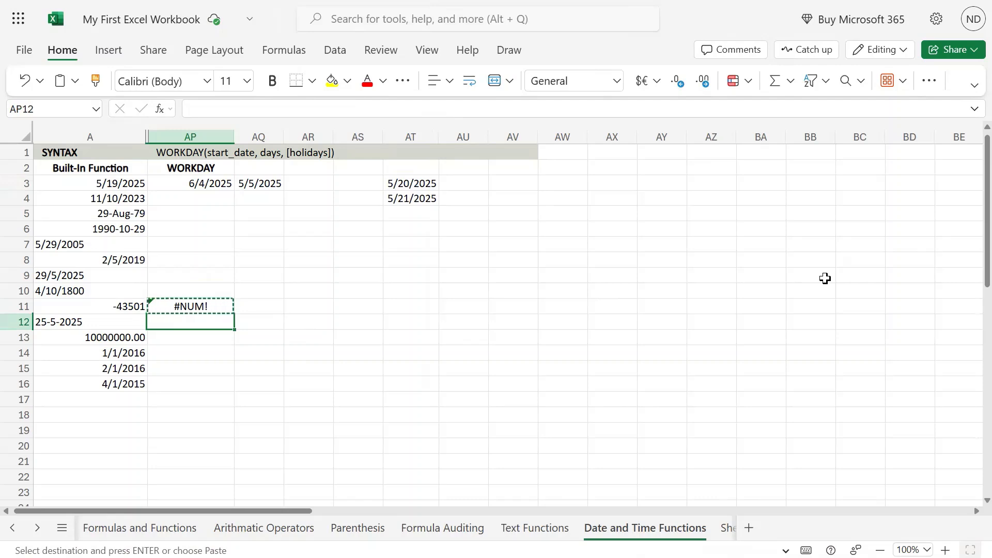
{"action": "key", "text": "ctrl+v"}
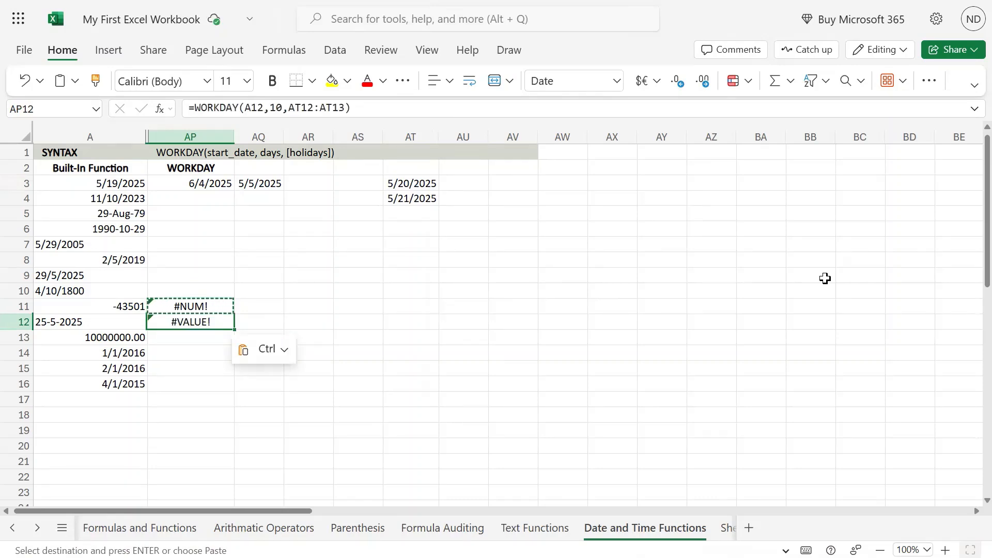
Enter the date 12/31/9999 in cell AQ13.
{"action": "key", "text": "Left"}
{"action": "key", "text": "Up"}
{"action": "key", "text": "Up"}
{"action": "key", "text": "Up"}
{"action": "key", "text": "Up"}
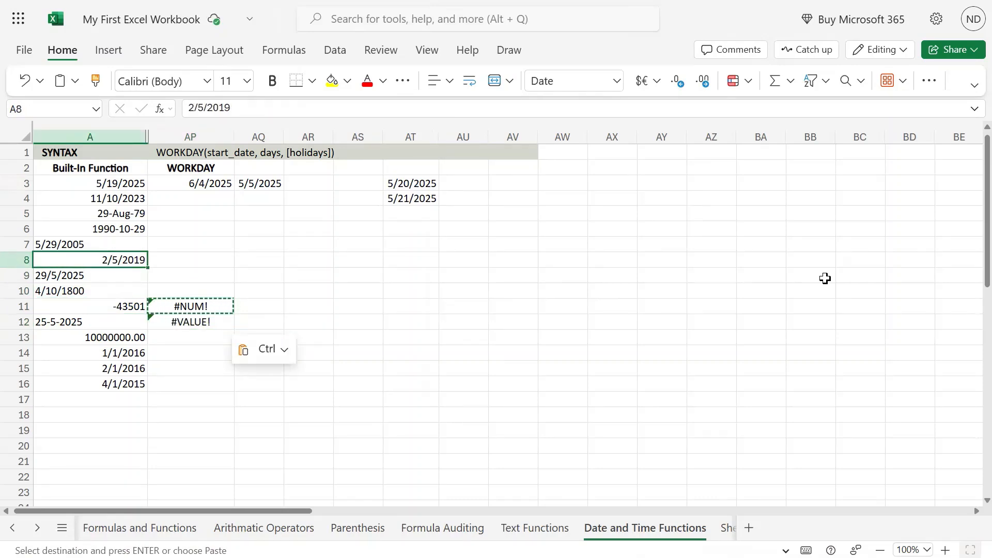
{"action": "key", "text": "Right"}
{"action": "key", "text": "Up"}
{"action": "key", "text": "Up"}
{"action": "key", "text": "Up"}
{"action": "key", "text": "Up"}
{"action": "key", "text": "Up"}
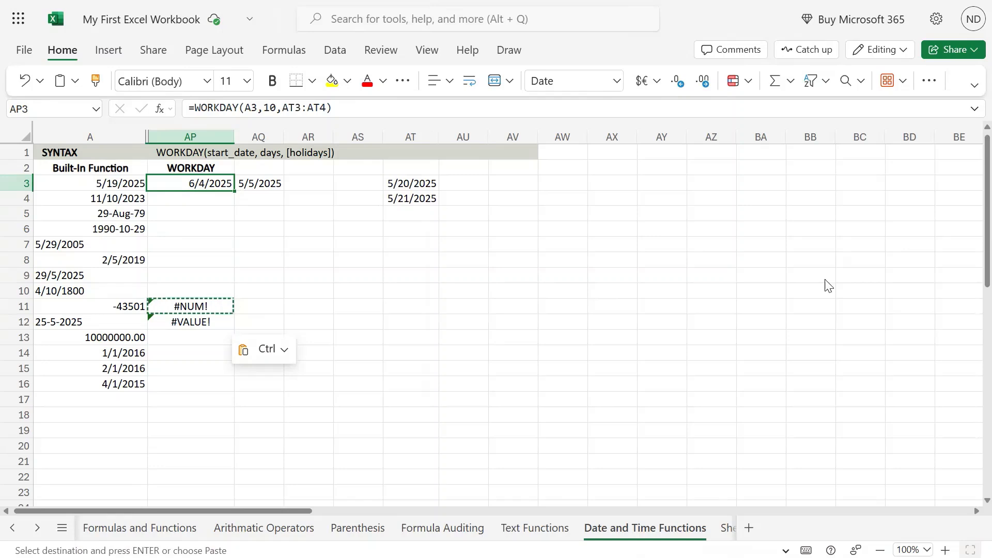
{"action": "key", "text": "ctrl+Down"}
{"action": "key", "text": "Down"}
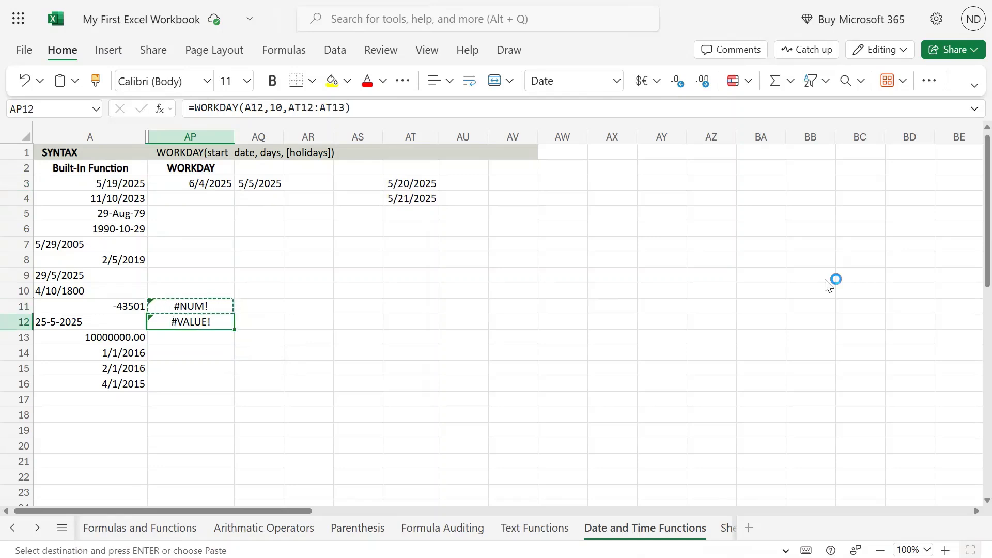
{"action": "key", "text": "ctrl+c"}
{"action": "key", "text": "Right"}
{"action": "key", "text": "Down"}
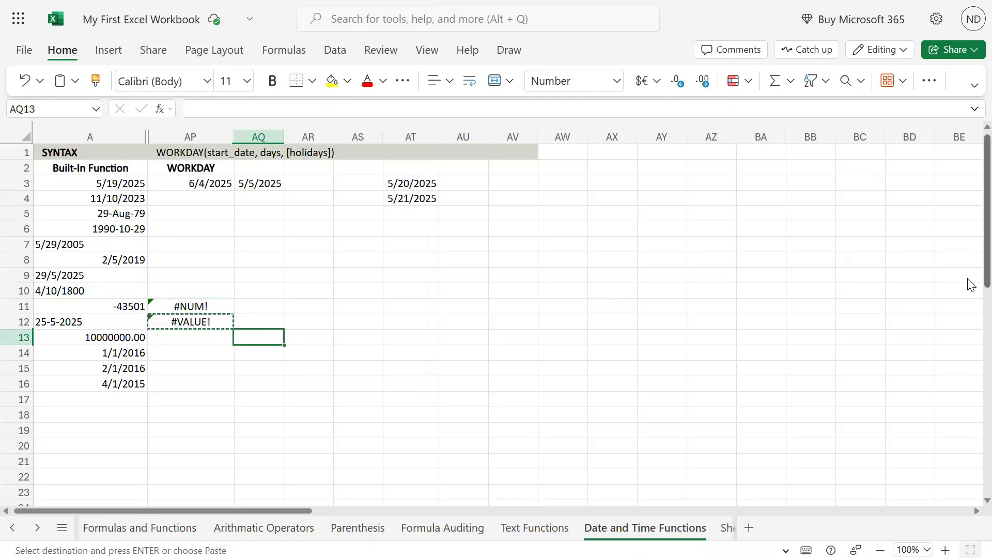
{"action": "type", "text": "112"}
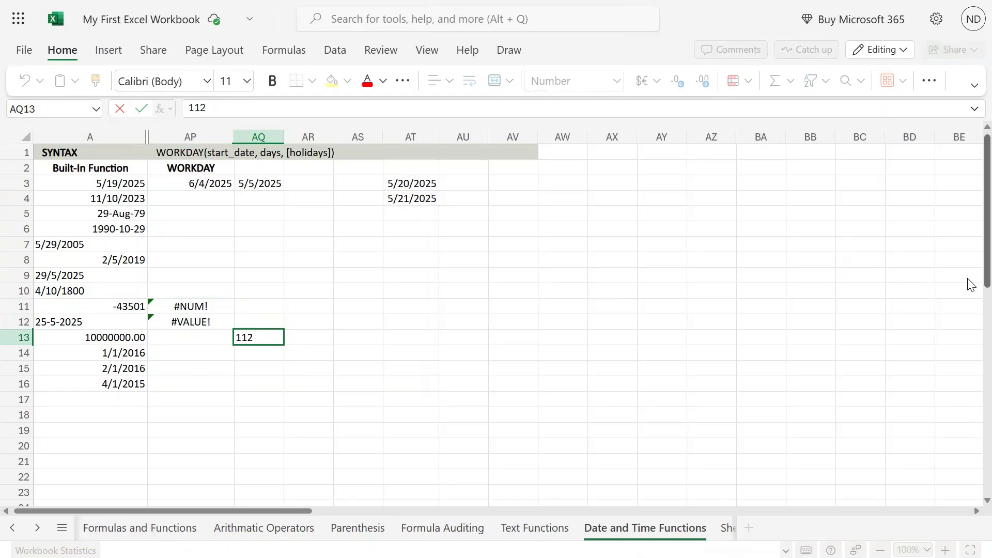
{"action": "key", "text": "BackSpace"}
{"action": "key", "text": "BackSpace"}
{"action": "type", "text": "2/31/99999"}
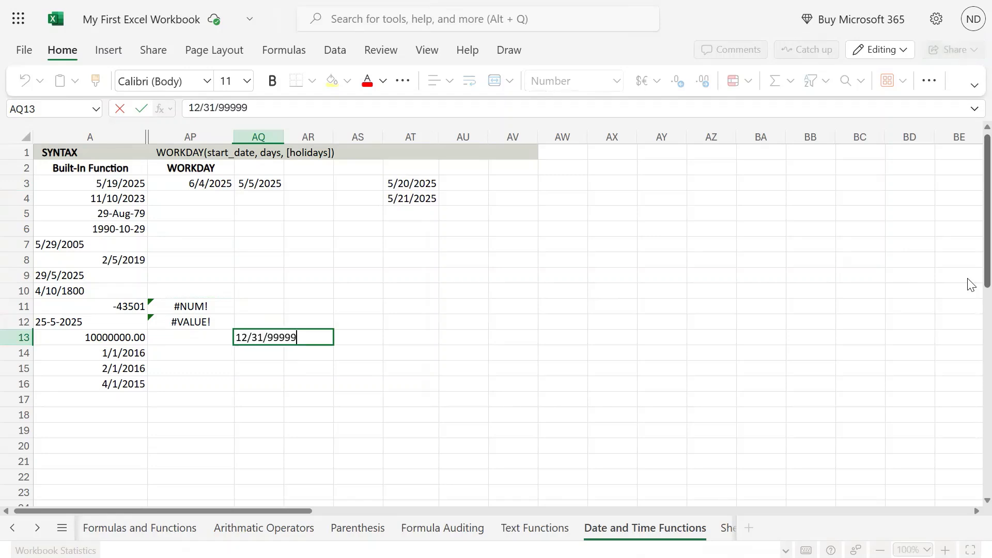
{"action": "key", "text": "BackSpace"}
{"action": "key", "text": "Return"}
{"action": "key", "text": "Up"}
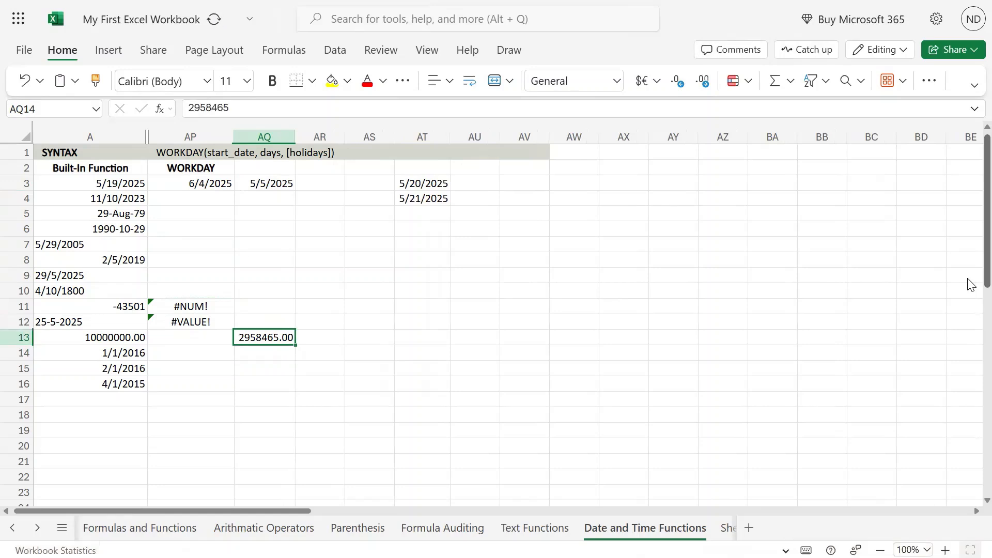
Copy the WORKDAY formula from AP12 into AP13, next to the 10000000 start value.
{"action": "key", "text": "ctrl+Left"}
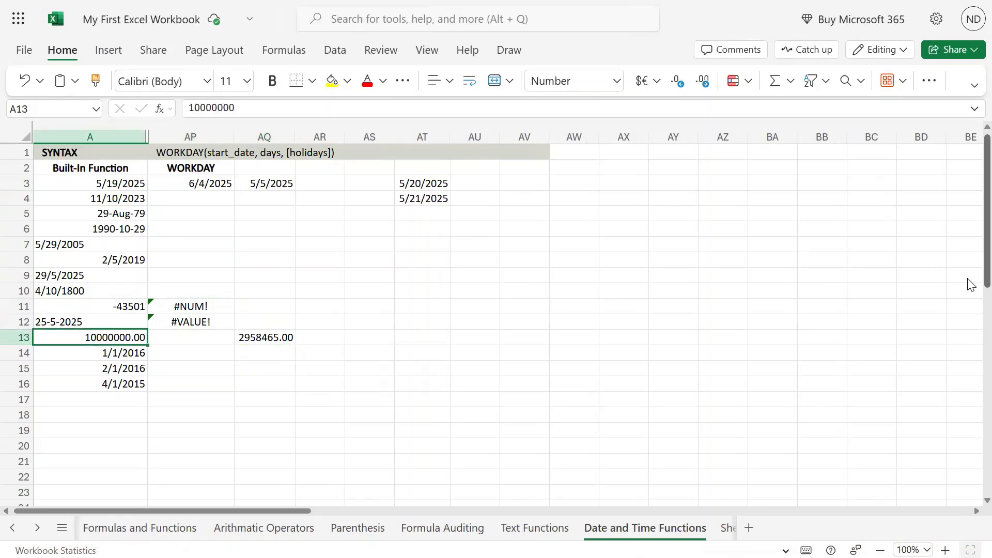
{"action": "key", "text": "Right"}
{"action": "key", "text": "Right"}
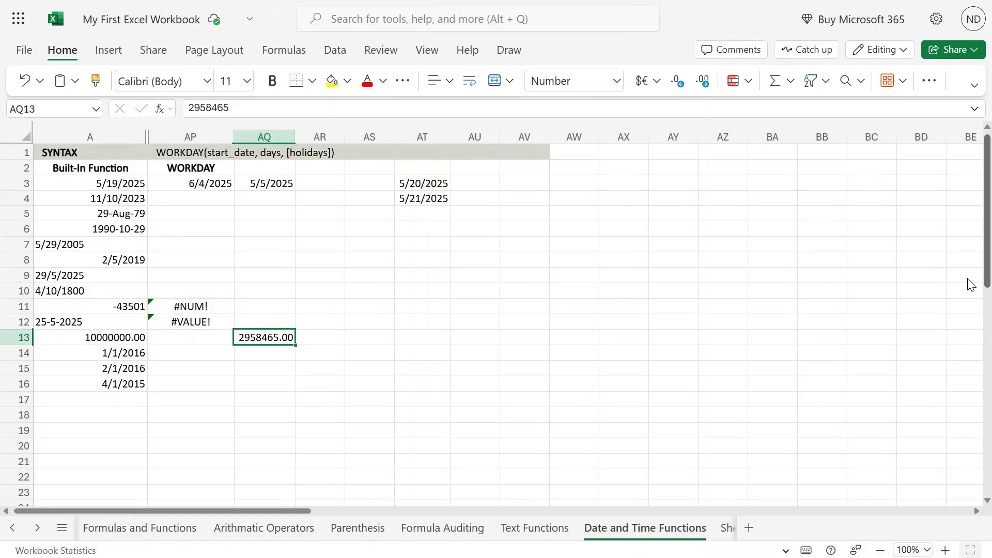
{"action": "key", "text": "Left"}
{"action": "key", "text": "Up"}
{"action": "key", "text": "ctrl+c"}
{"action": "key", "text": "Down"}
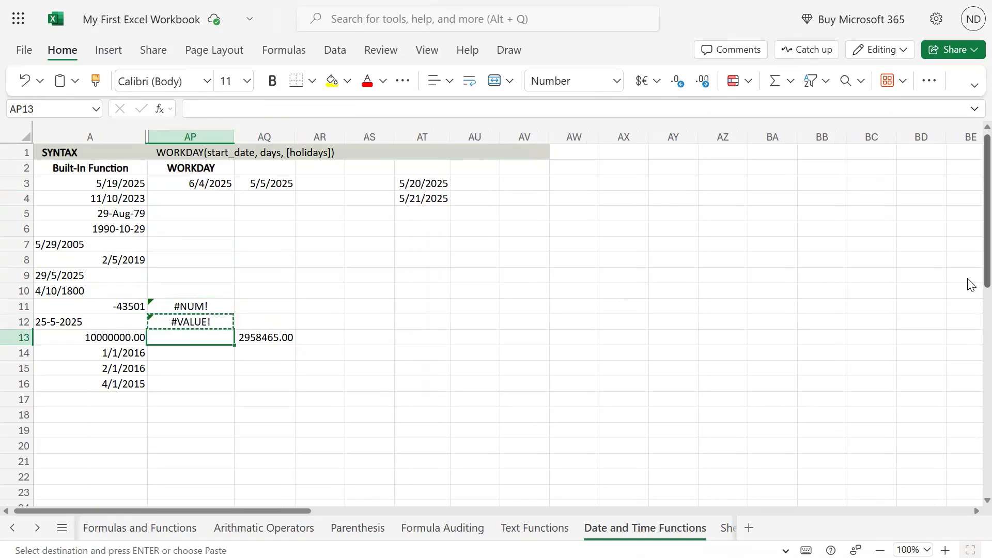
{"action": "key", "text": "ctrl+v"}
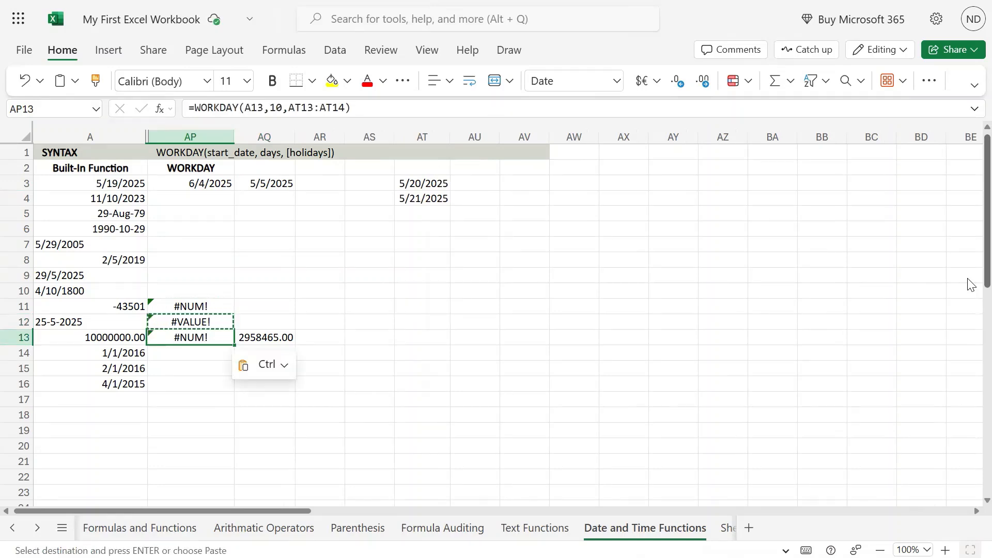
Examine the AP13 and AQ13 results, the AQ3 formula, and the holiday dates in AT3:AT4.
{"action": "key", "text": "Right"}
{"action": "key", "text": "Left"}
{"action": "key", "text": "Right"}
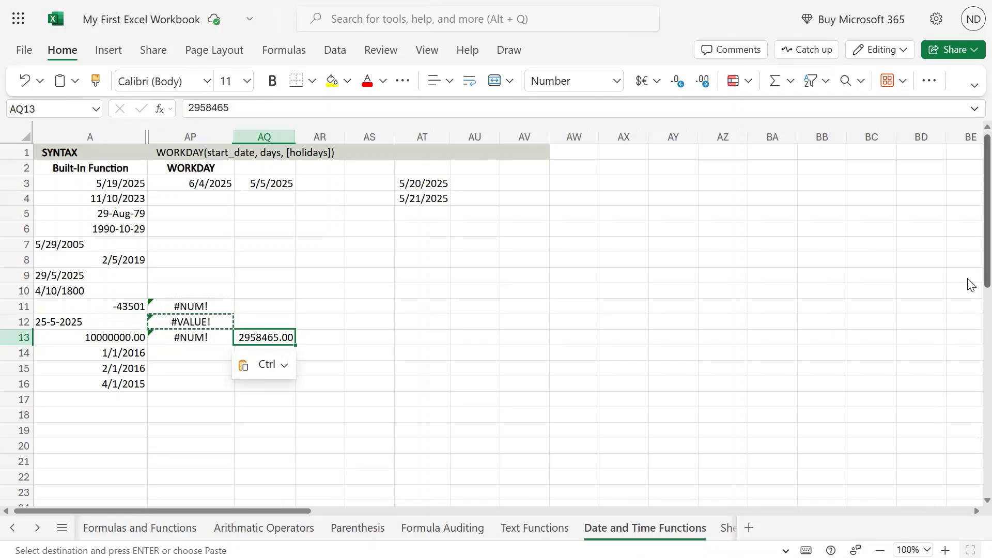
{"action": "key", "text": "Left"}
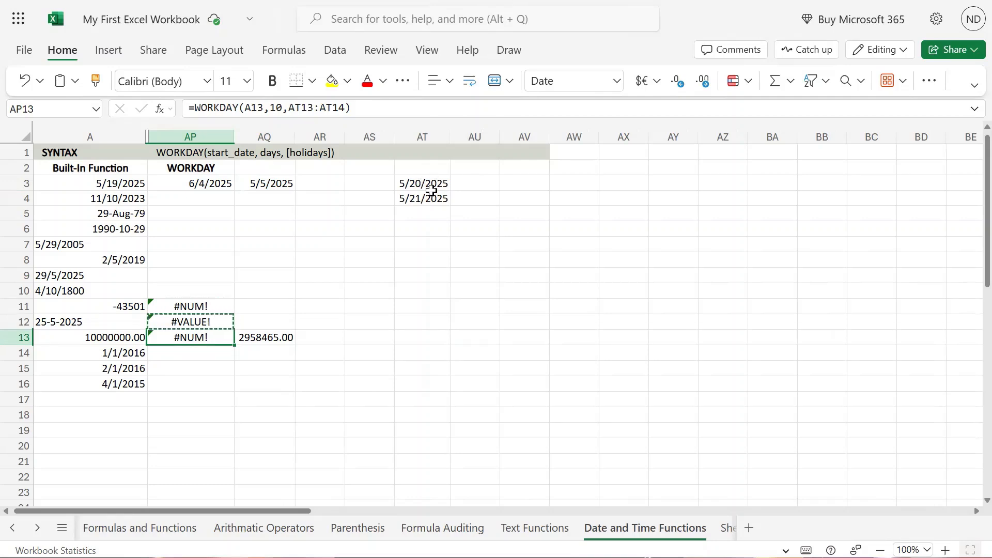
{"action": "left_click_drag", "start_coordinate": [433, 185], "coordinate": [451, 218]}
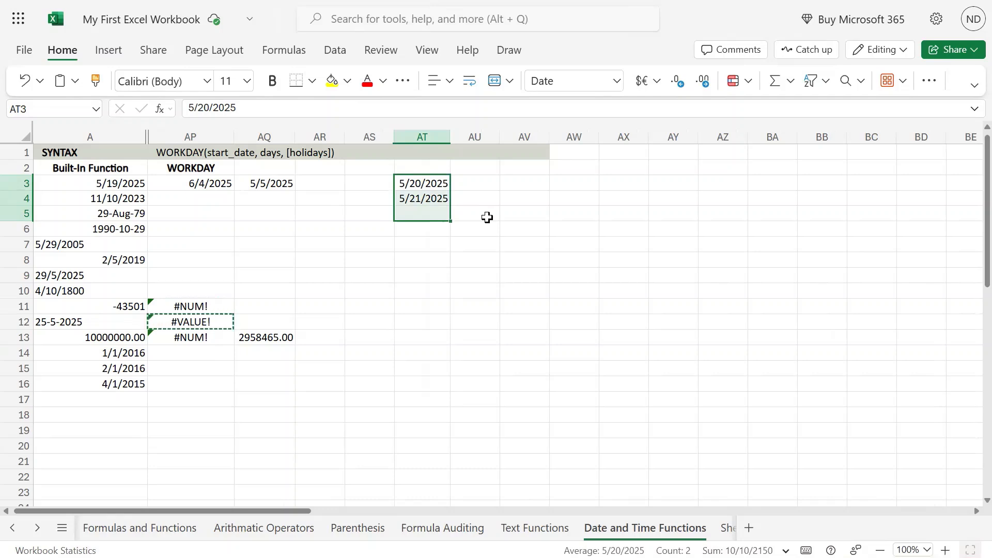
{"action": "left_click", "coordinate": [318, 231]}
{"action": "left_click", "coordinate": [284, 184]}
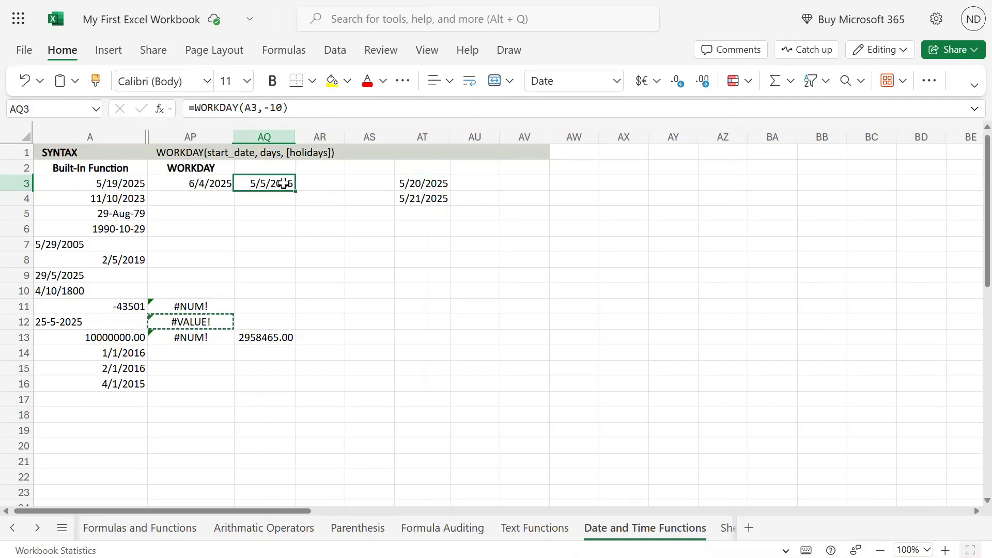
{"action": "left_click_drag", "start_coordinate": [412, 184], "coordinate": [412, 199]}
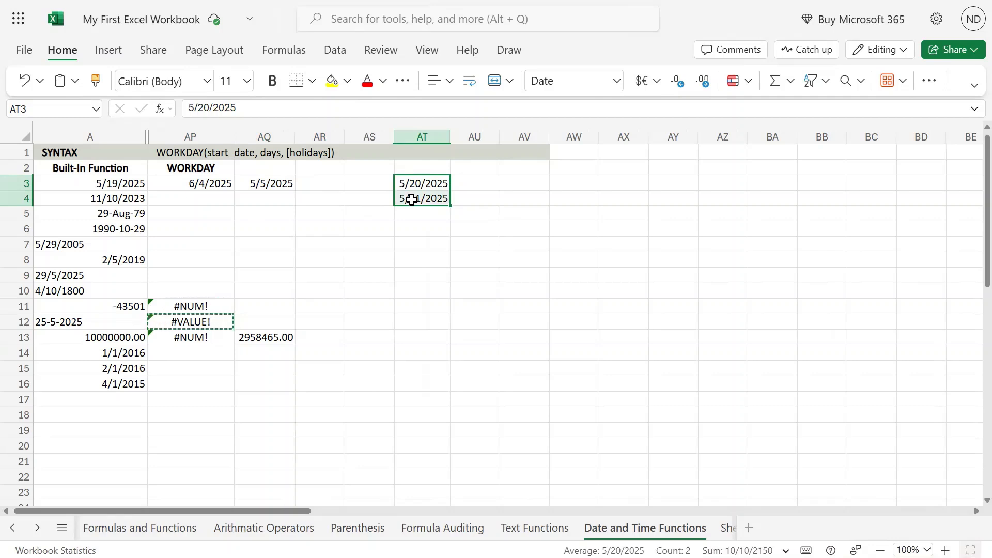
{"action": "left_click", "coordinate": [263, 287]}
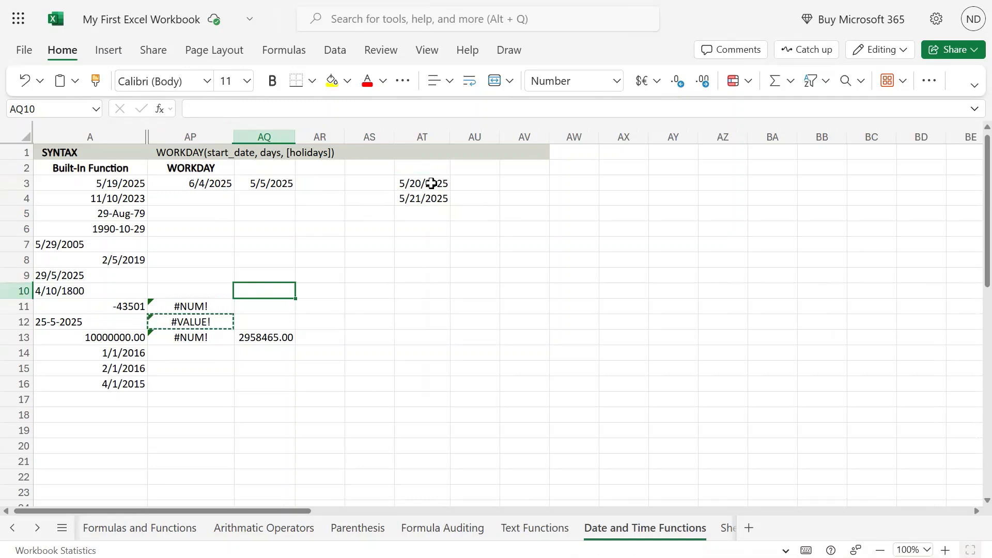
{"action": "left_click_drag", "start_coordinate": [432, 183], "coordinate": [433, 199]}
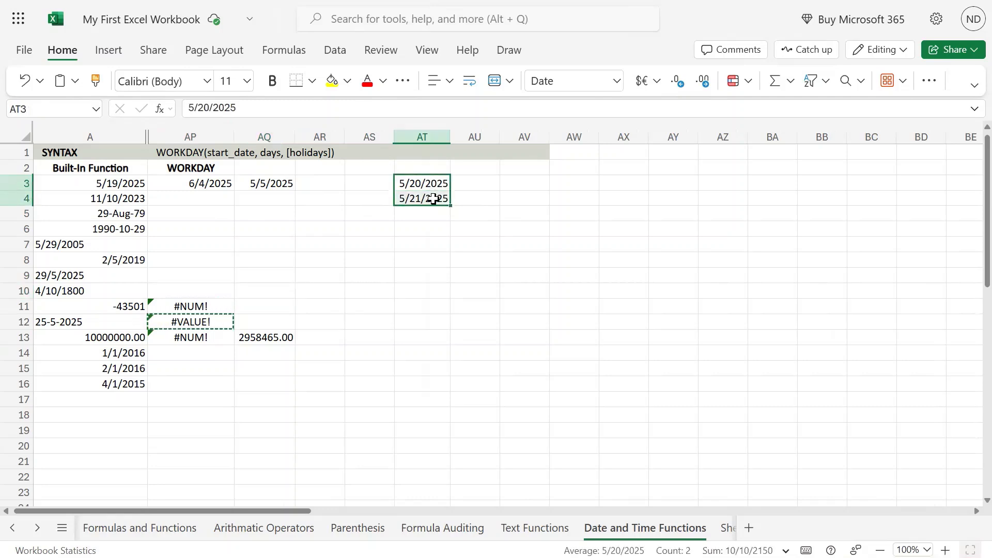